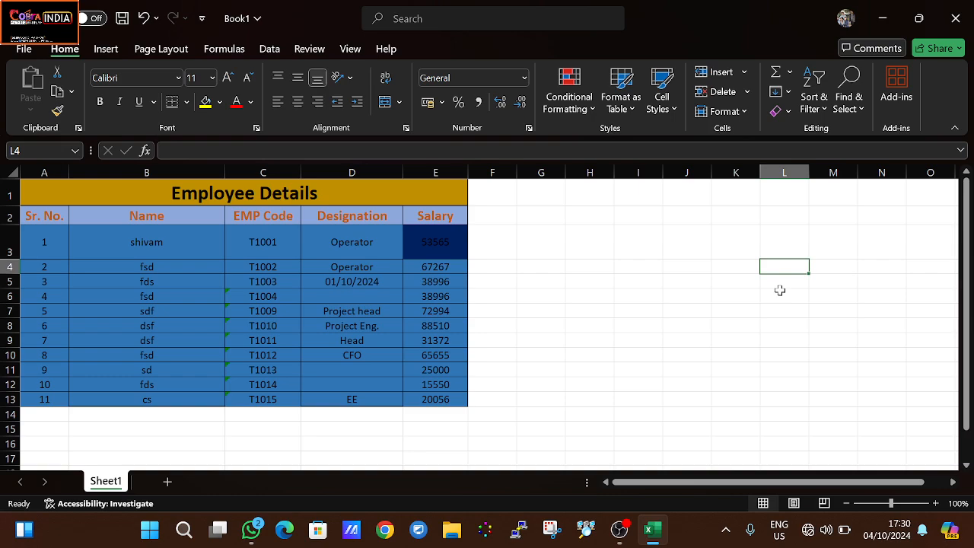
left_click_drag(227, 252, 396, 415)
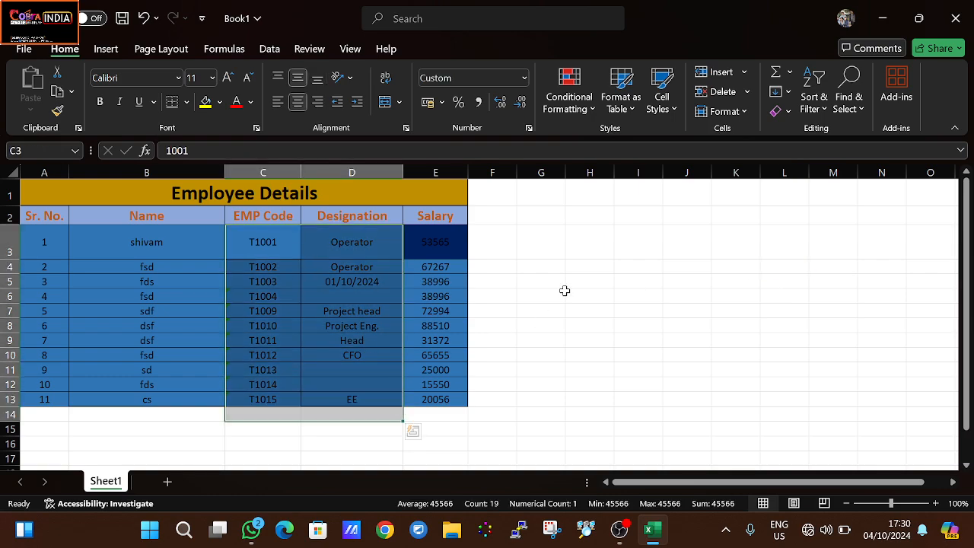
left_click(565, 293)
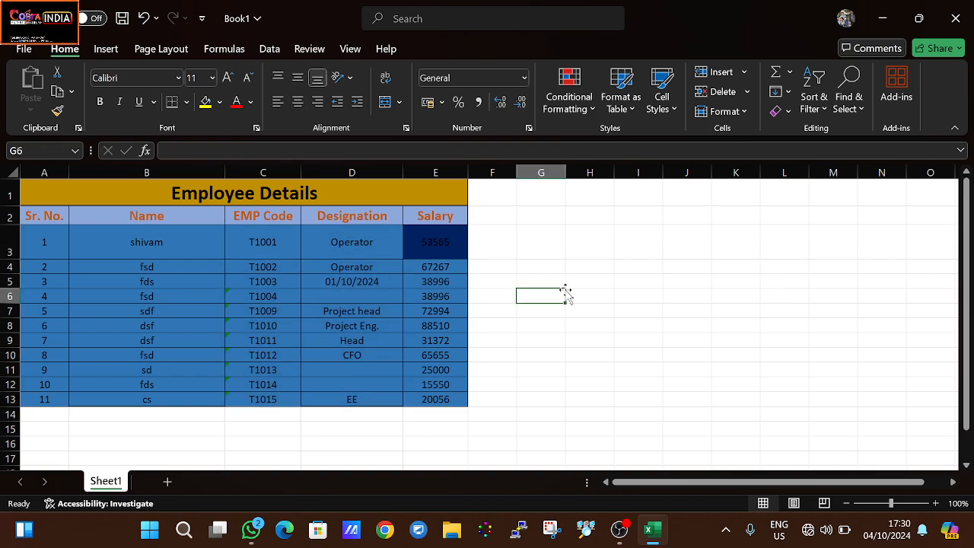
left_click(145, 241)
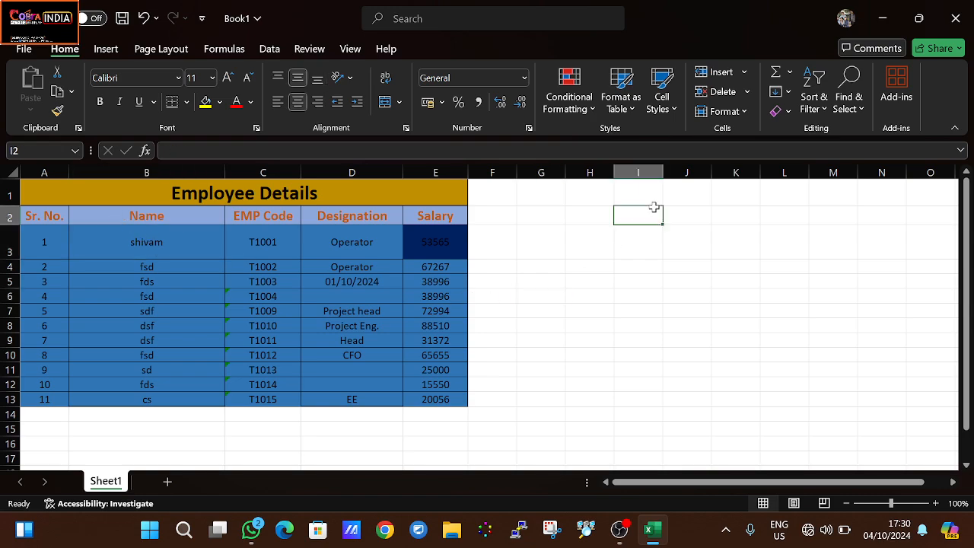
left_click_drag(652, 207, 581, 253)
left_click(581, 250)
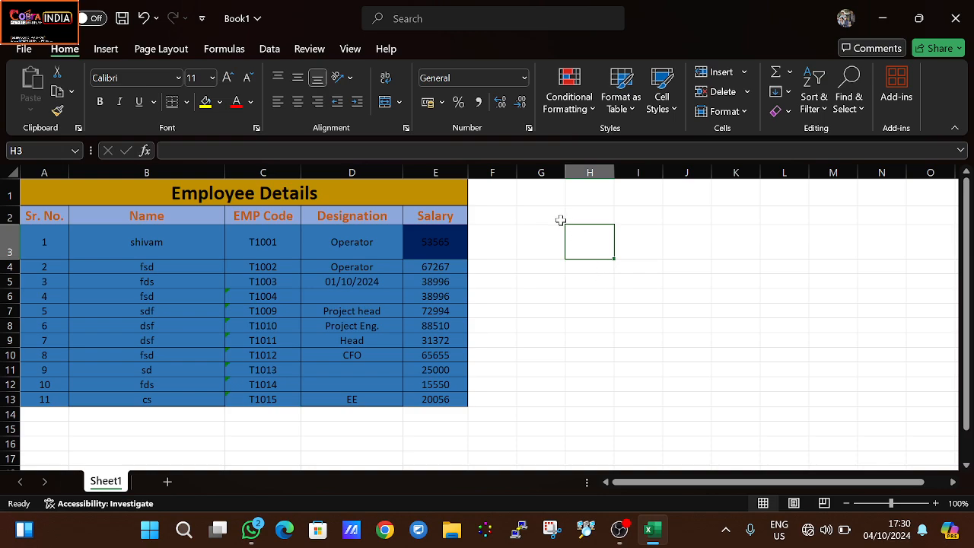
left_click(671, 246)
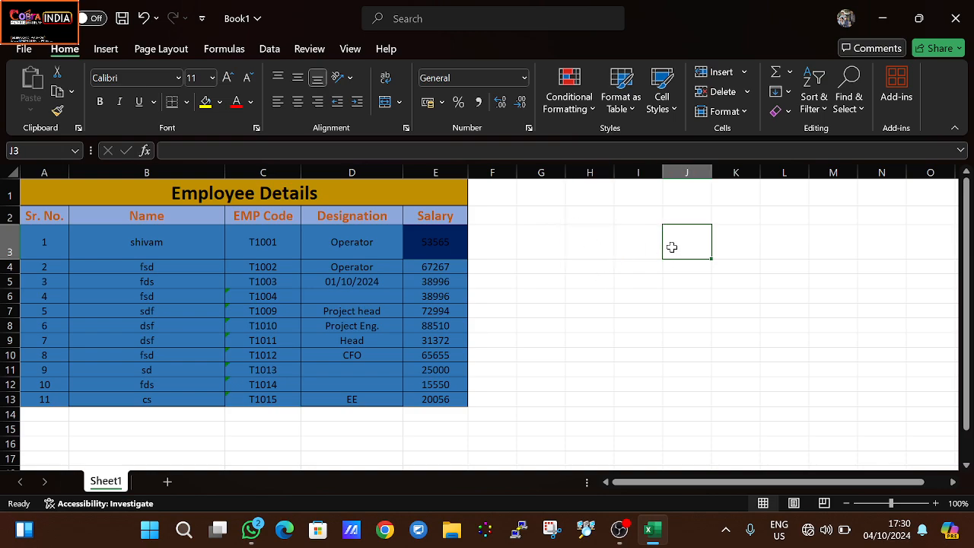
- Enter a formula in cell I3 that references the first employee's salary in E3
mouse_move(642, 244)
left_mouse_down()
mouse_move(617, 277)
mouse_move(637, 241)
left_mouse_up()
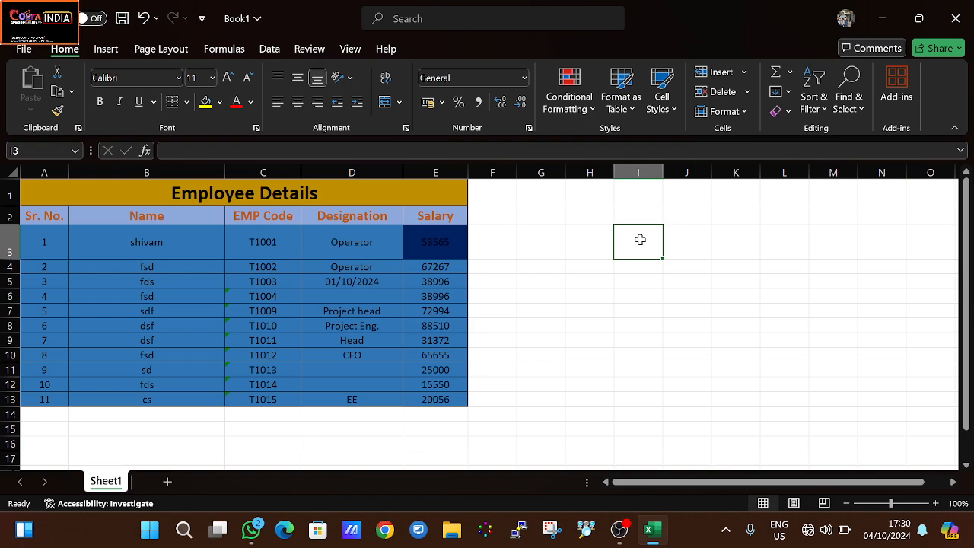
type("=")
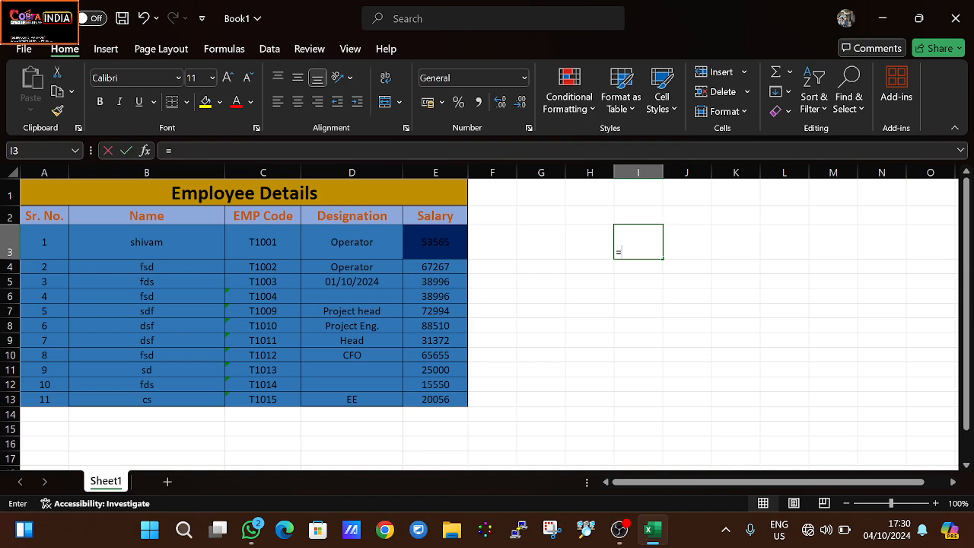
left_click(429, 251)
key("Return")
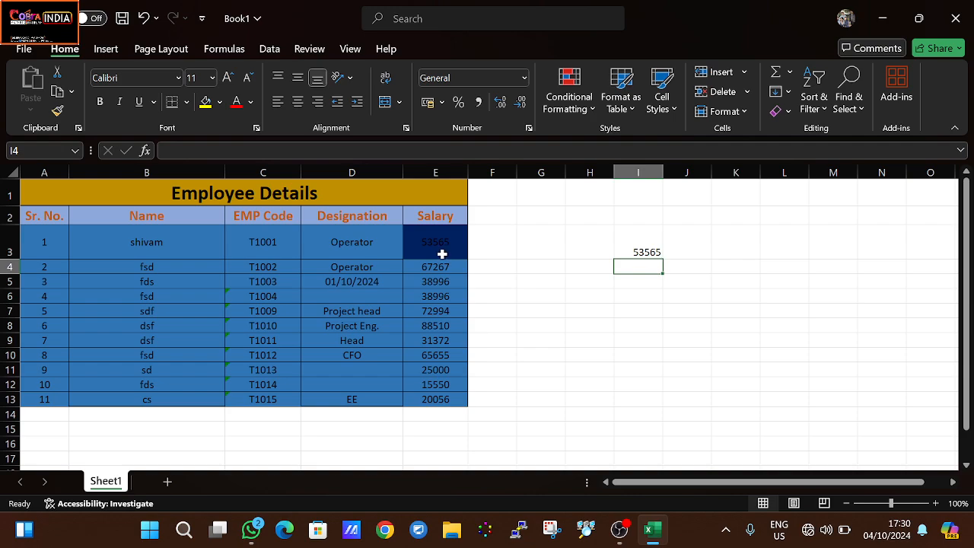
- Set the first employee's salary in cell E3 to 7000
left_click(442, 253)
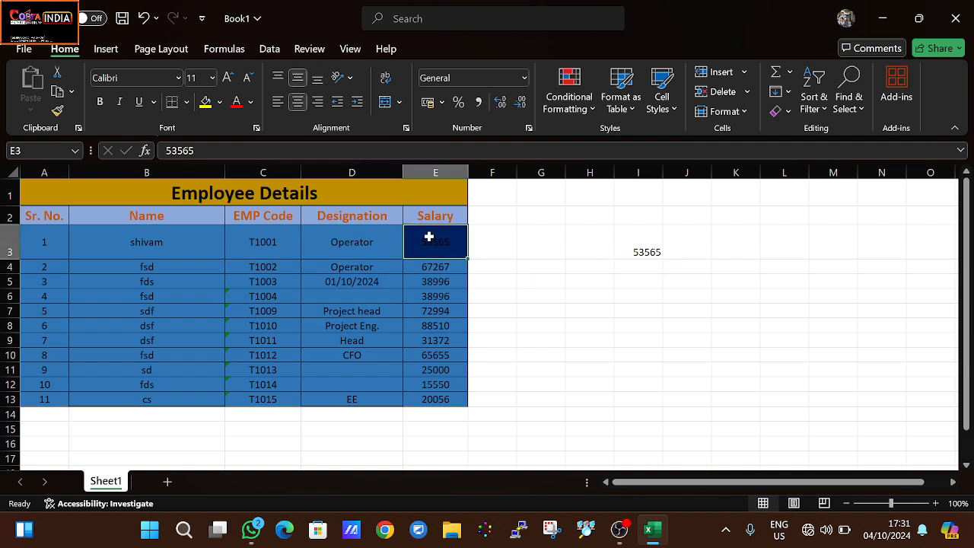
type("7")
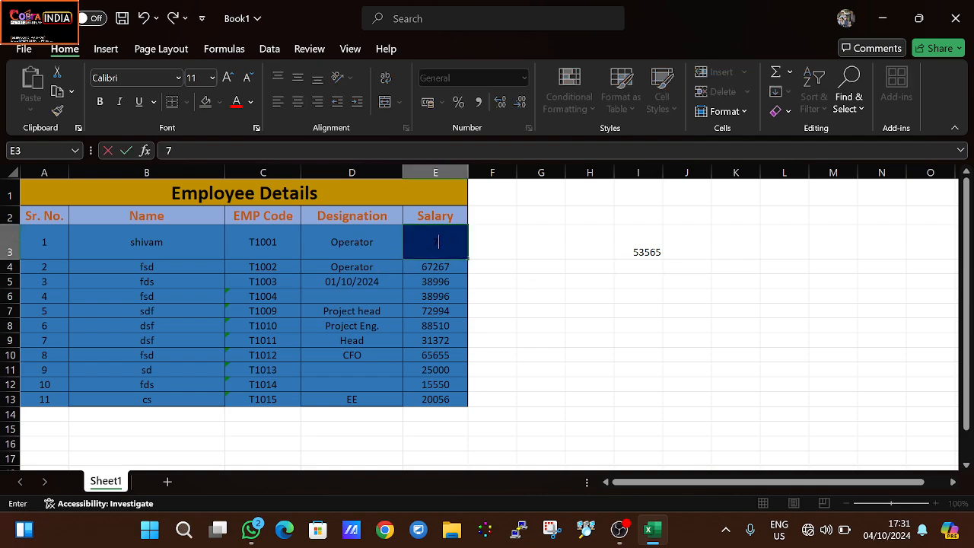
type("000")
key("Return")
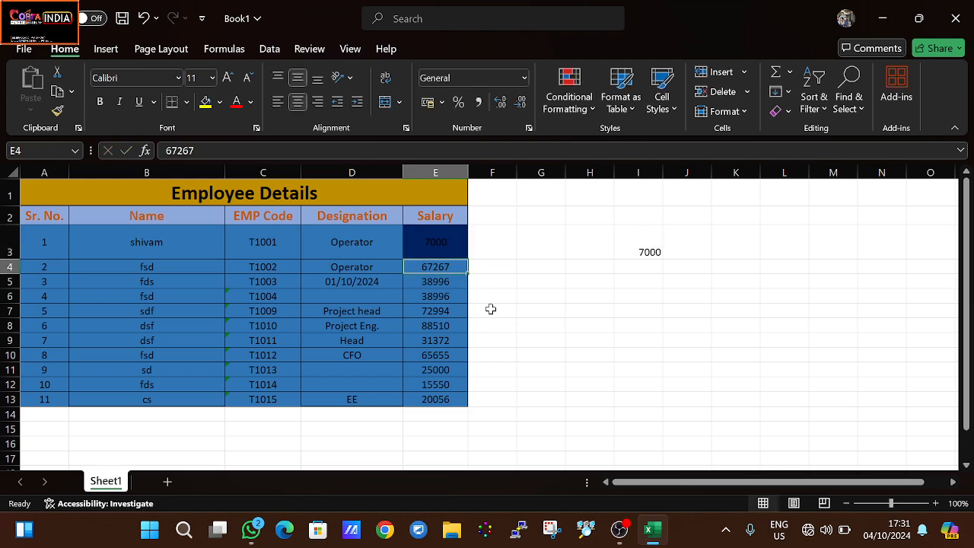
- Compare the formula in cell I3 with the salary value in its source cell E3
left_click(432, 236)
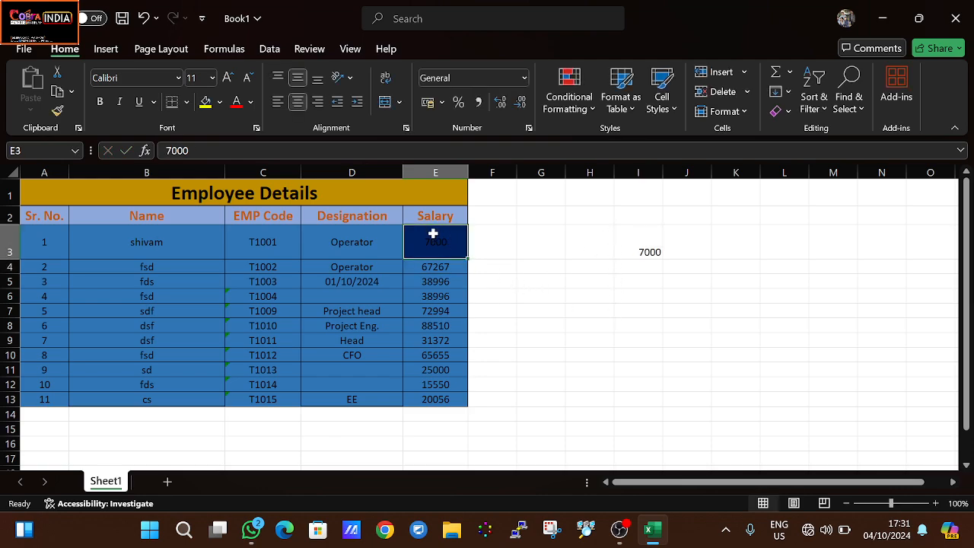
left_click(652, 245)
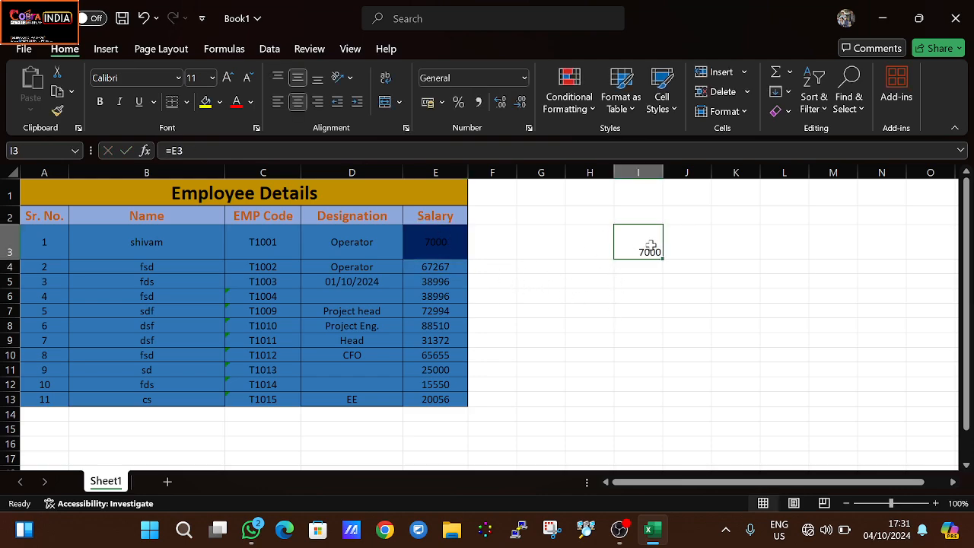
left_click(439, 250)
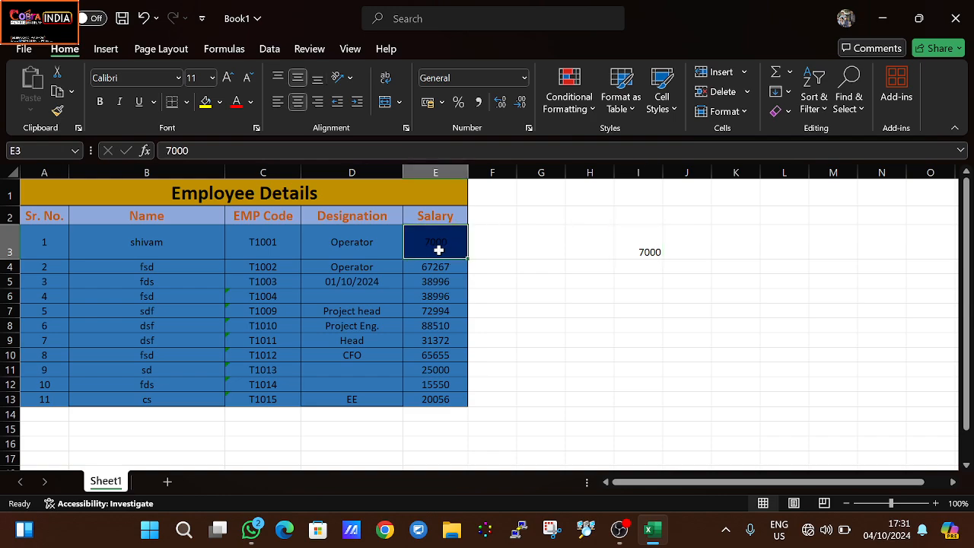
left_click(650, 252)
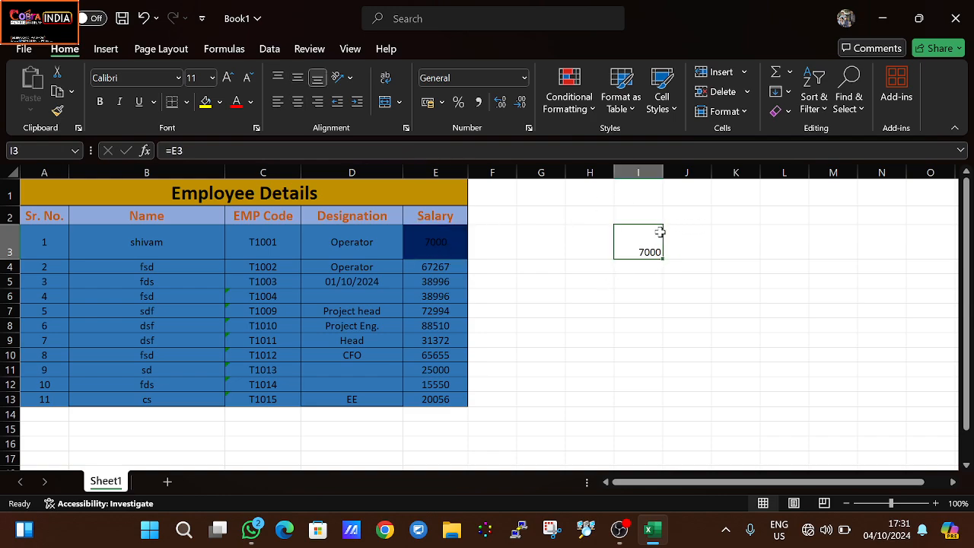
left_click(448, 243)
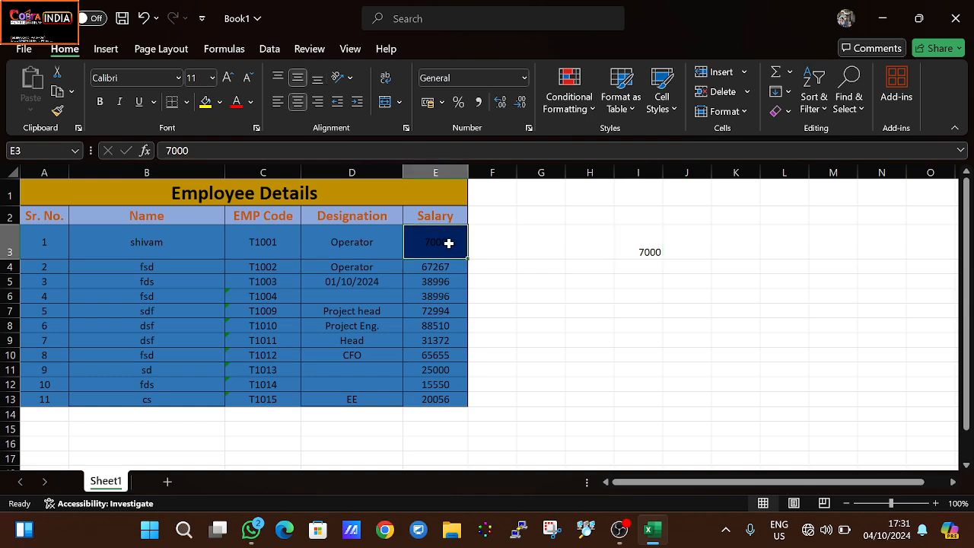
- Replace the reference in cell I3 with a SUM formula totalling the salaries in E3:E13
double_click(640, 250)
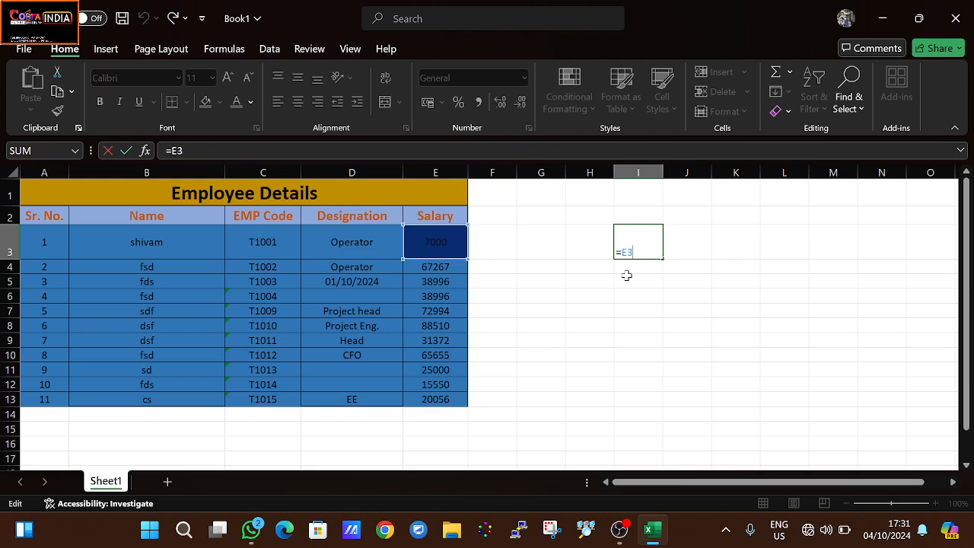
key("BackSpace")
key("BackSpace")
type("sum")
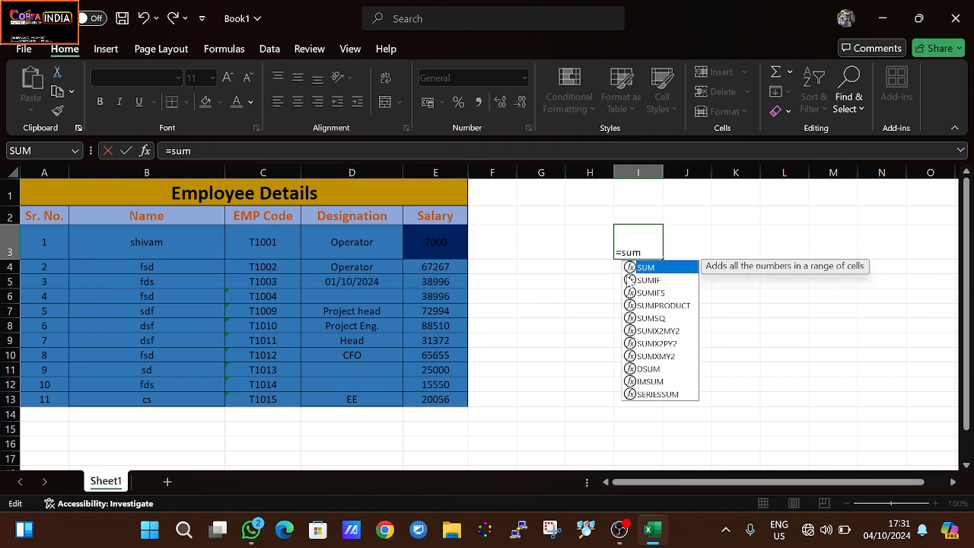
type("(")
left_click_drag(451, 241, 426, 410)
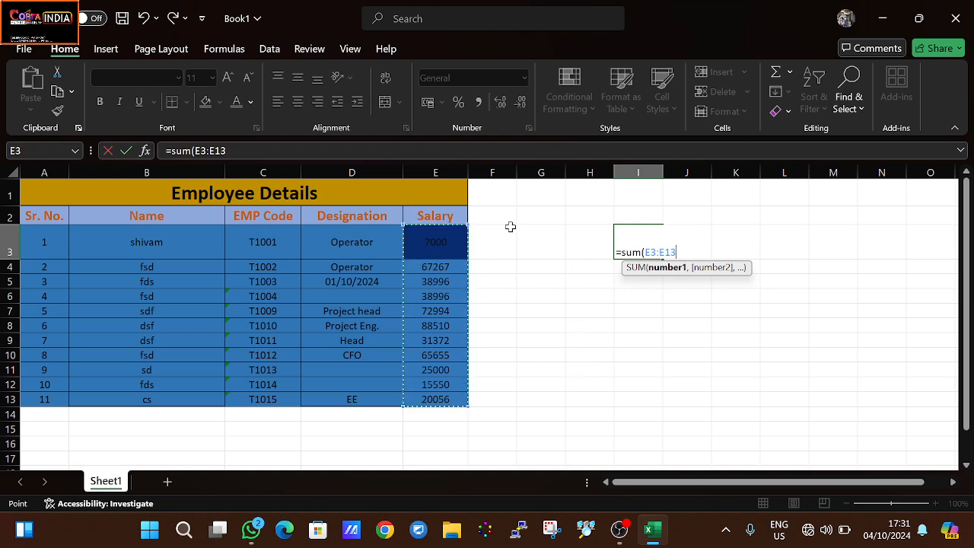
key("Return")
- Clear cell I3 and list the reference types Relative, Absolute and Mixed in cells I3 to I5
left_click(652, 248)
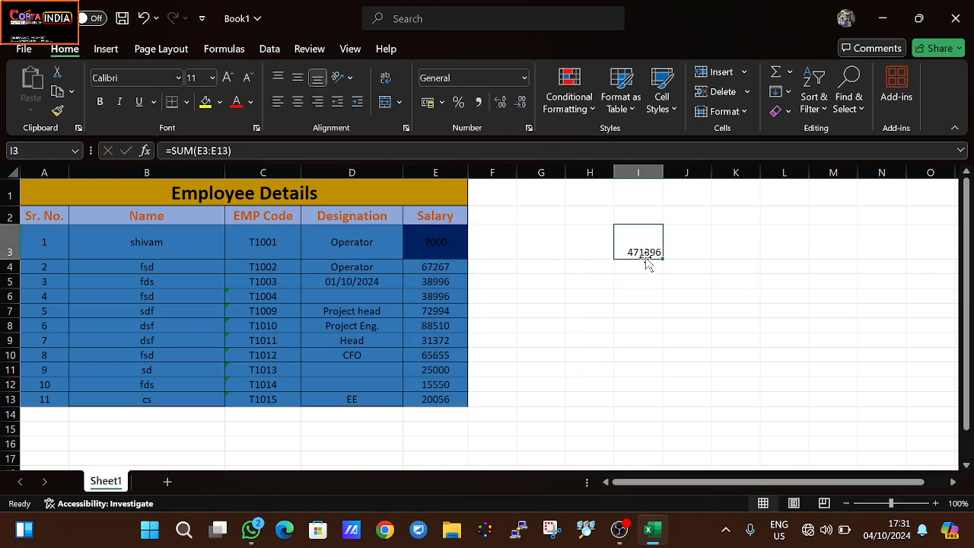
key("Delete")
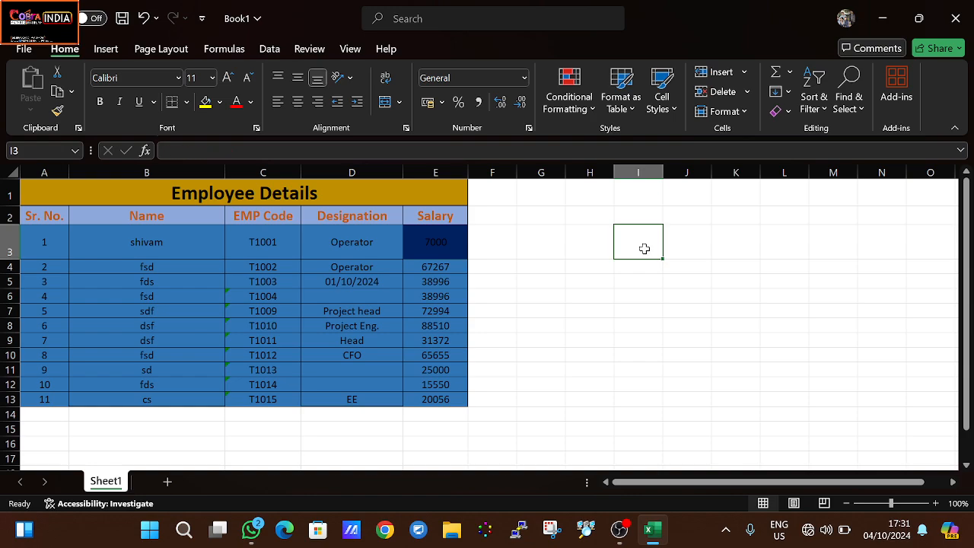
type("Te")
type("Re")
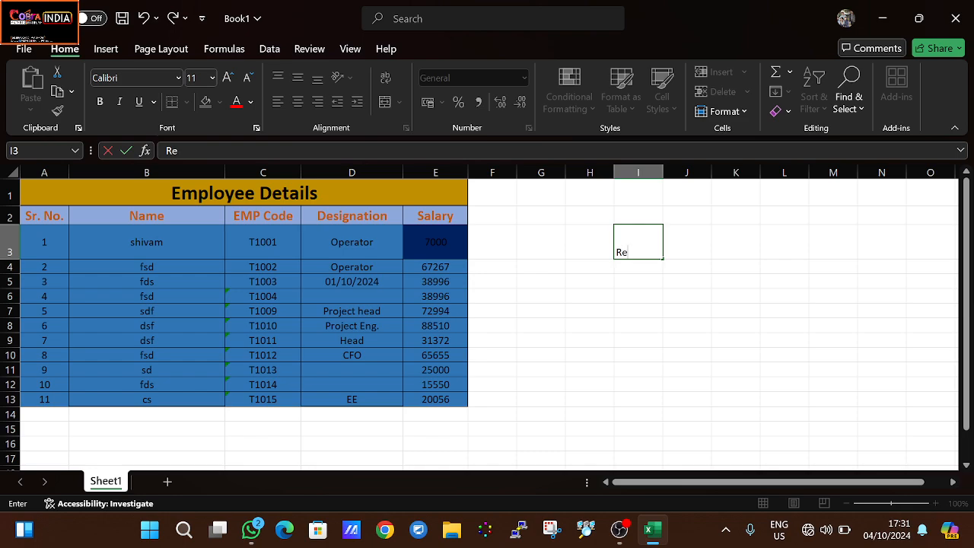
type("lative")
key("Return")
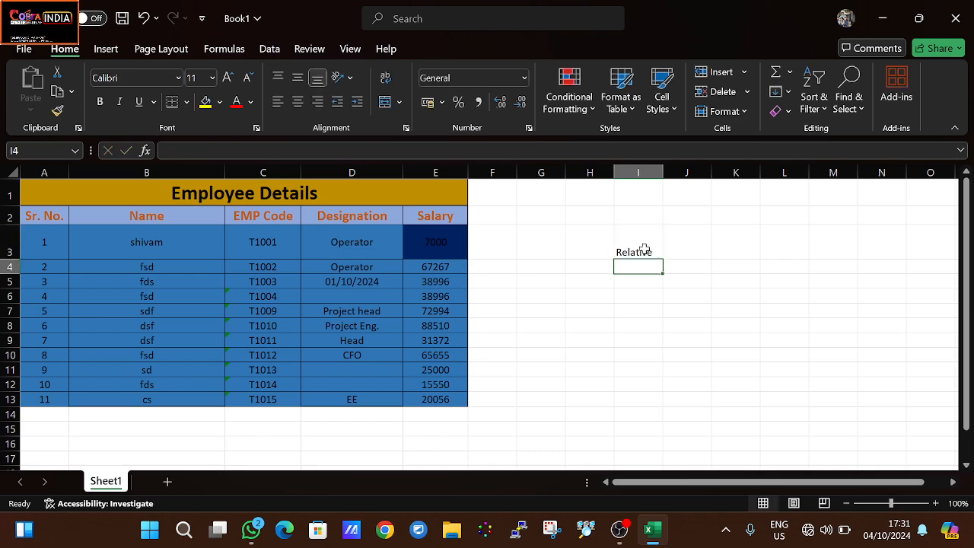
type("Absolute")
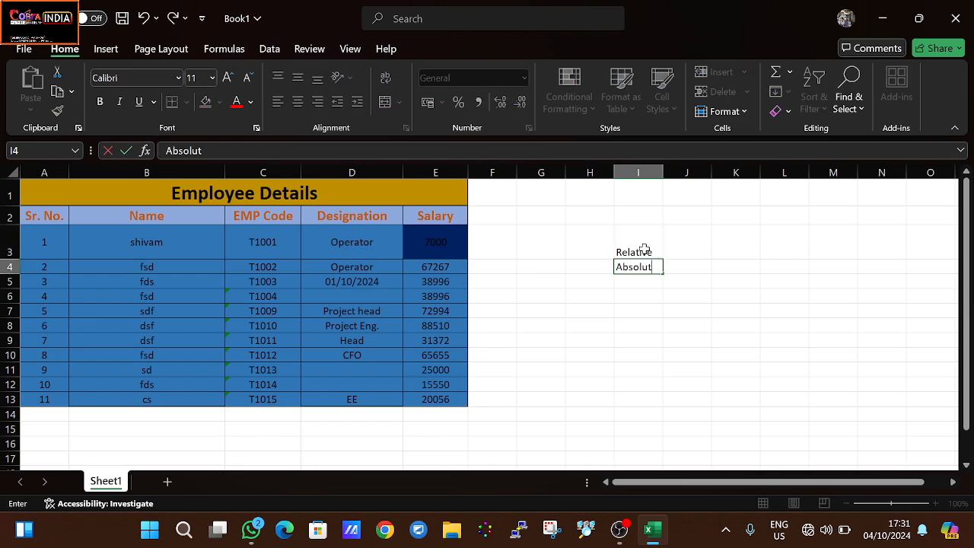
key("Return")
type("Mix")
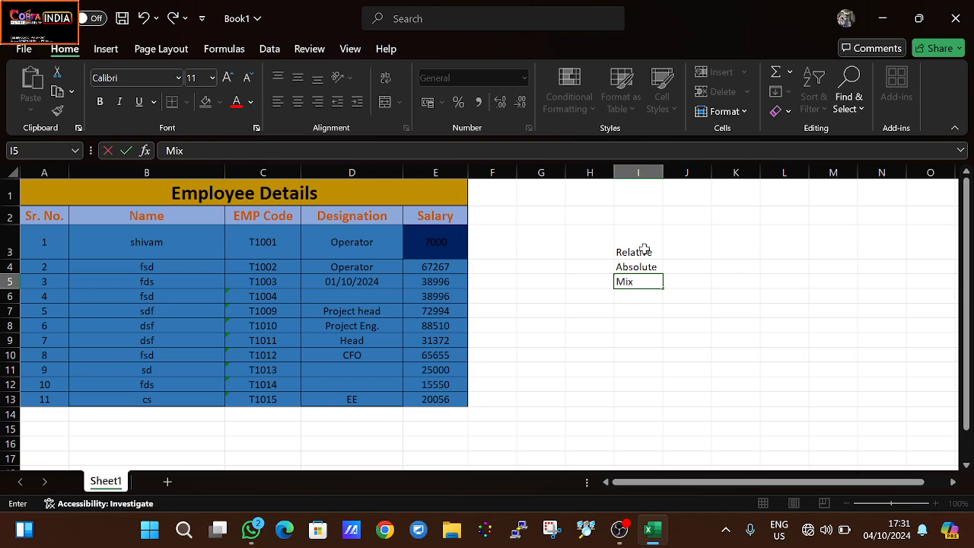
type("ed")
left_click(657, 263)
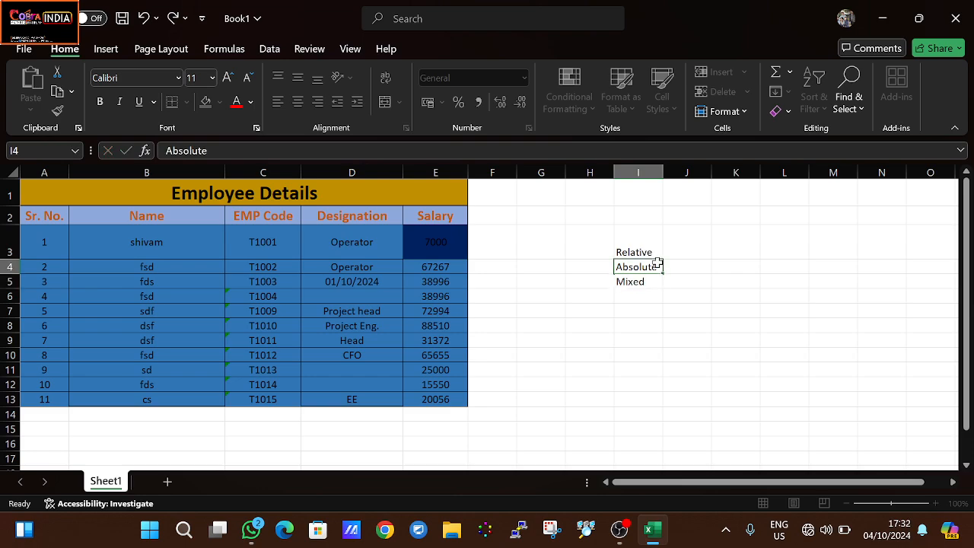
left_click(715, 268)
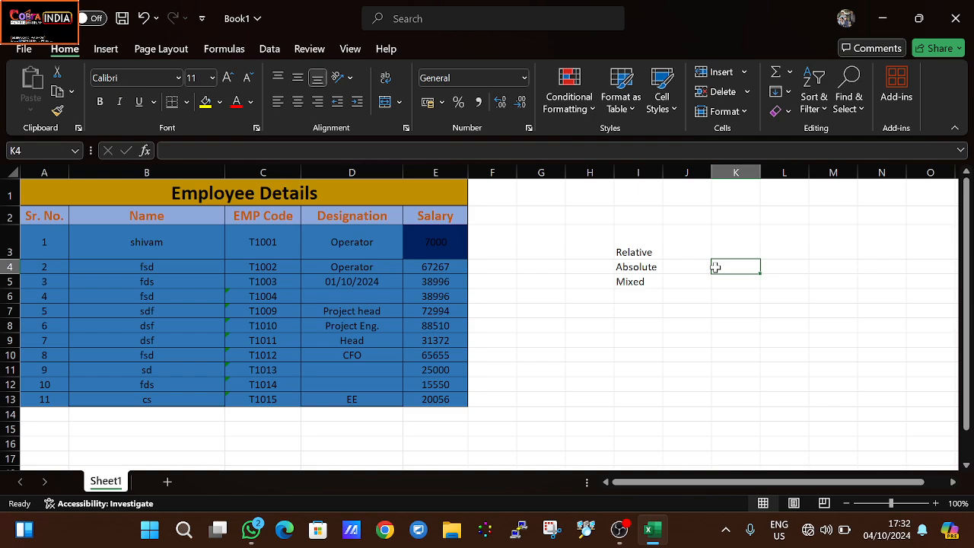
- Enter the relative reference =E3 in cell J3, beside the Relative label
left_click(690, 252)
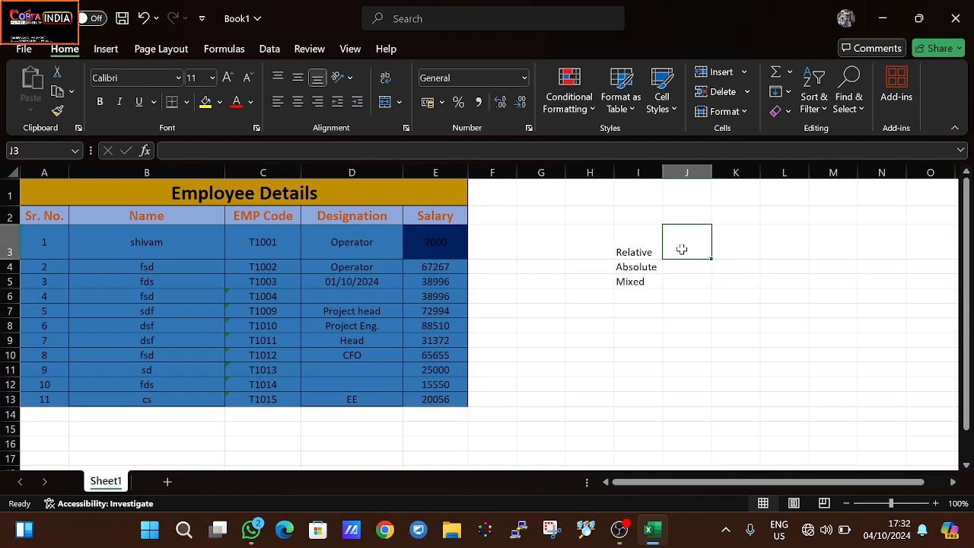
type("=")
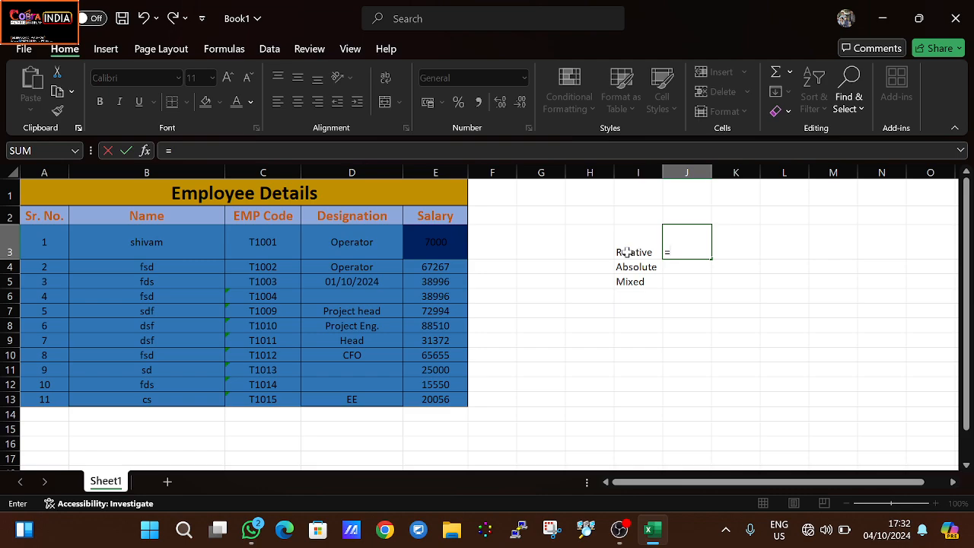
left_click(436, 240)
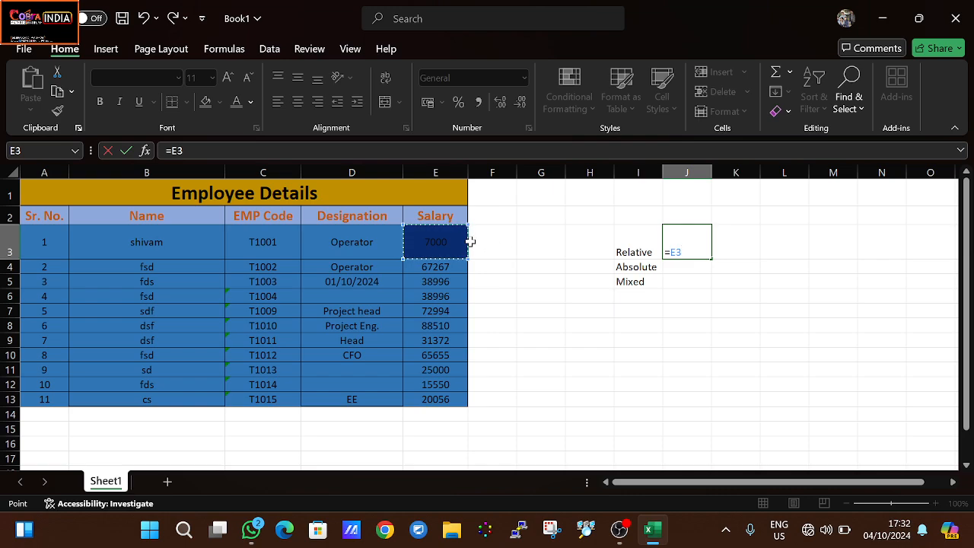
key("Return")
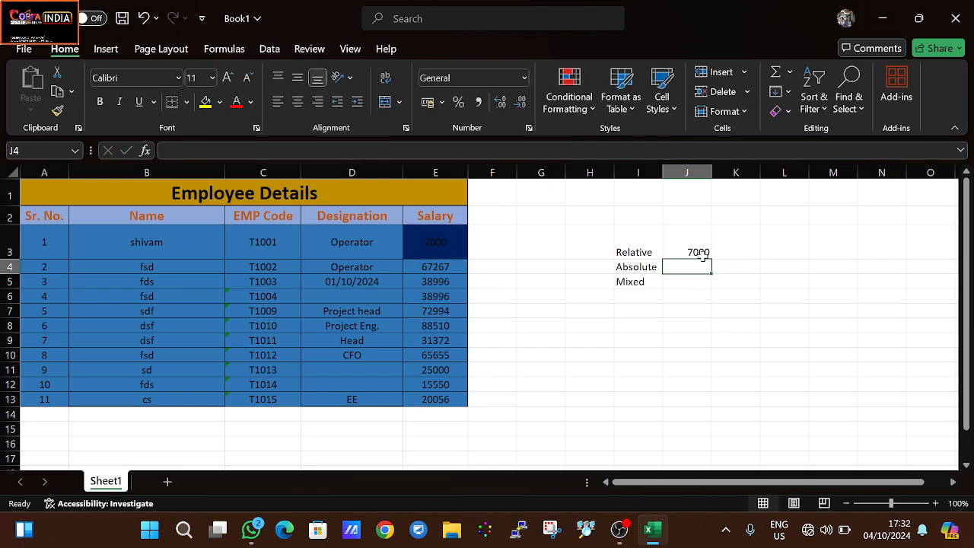
- Fill the formula from J3 down through J13 and check the references in cells J3 and J4
left_click(696, 249)
left_click_drag(711, 259, 706, 406)
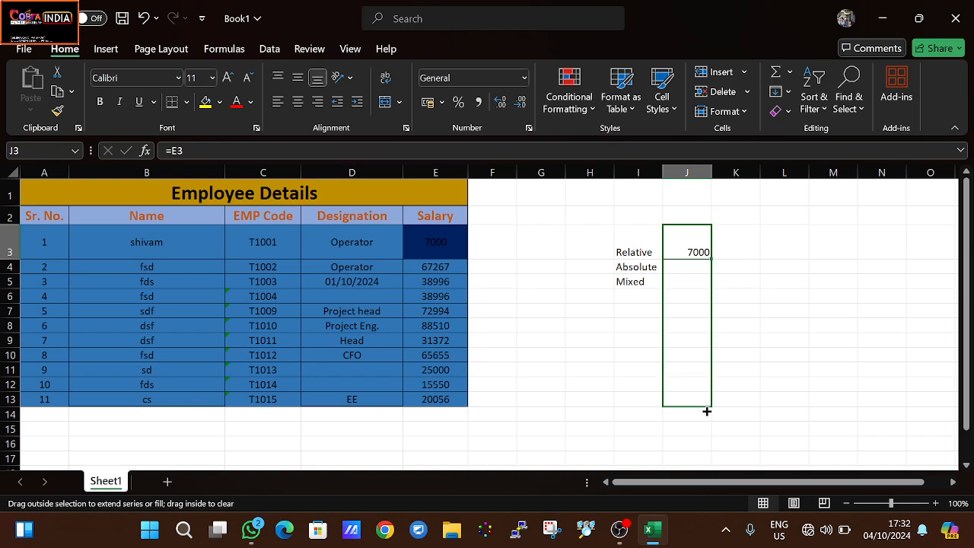
left_click_drag(707, 413, 701, 406)
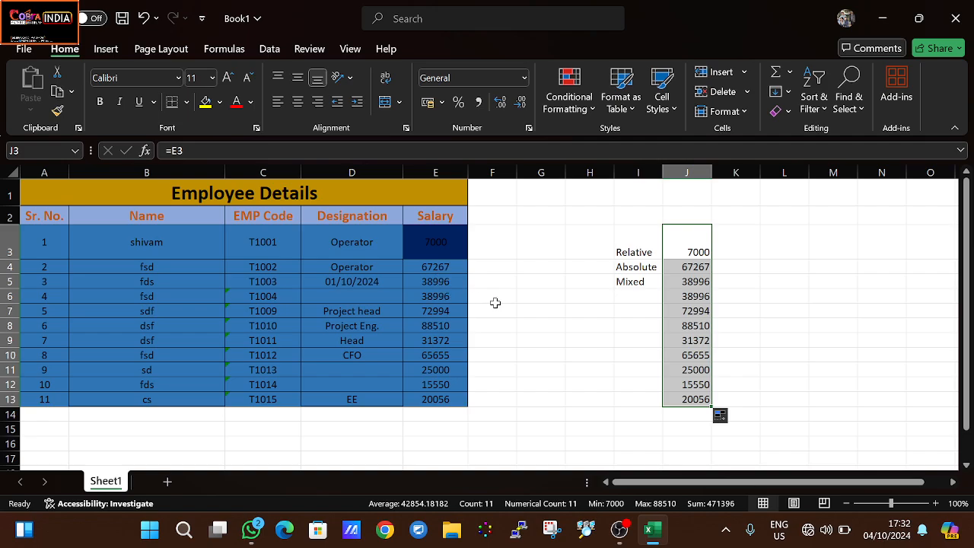
left_click(690, 248)
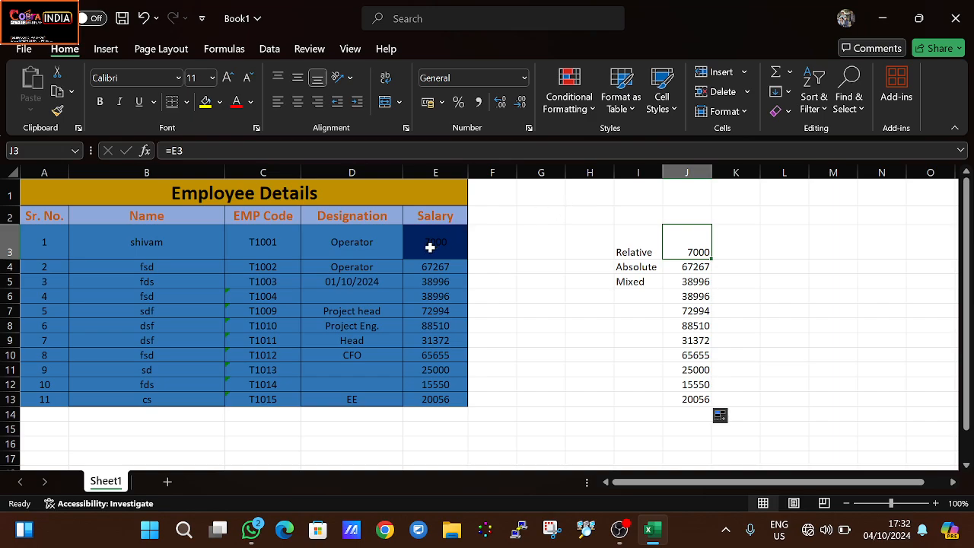
left_click(690, 267)
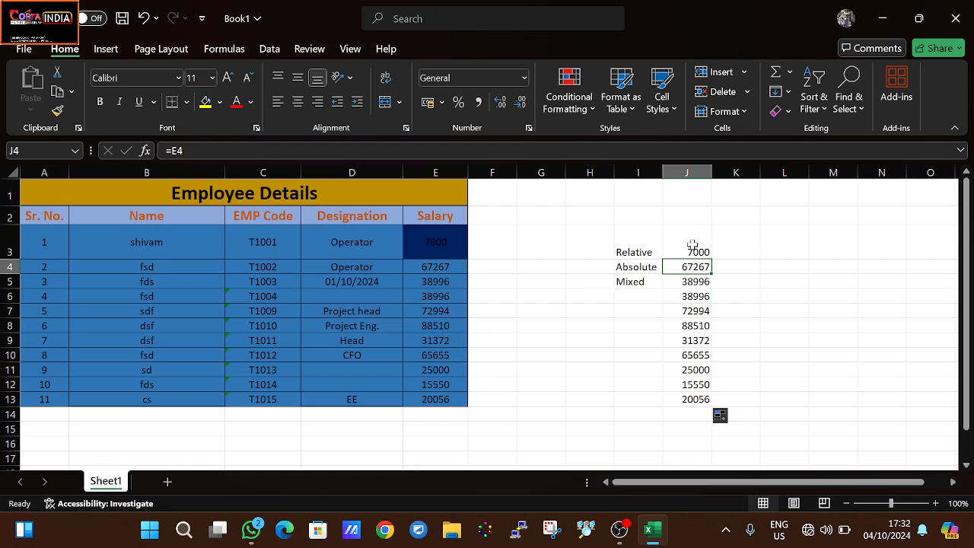
- Clear cells J3:J14 and enter the absolute reference =$E$3 in cell J4, beside the Absolute label
left_click_drag(692, 244, 702, 411)
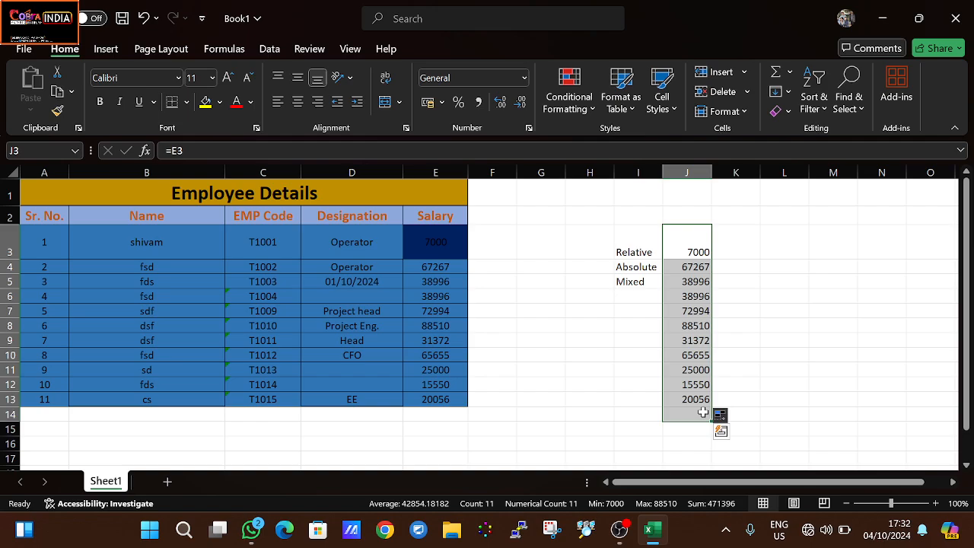
key("Delete")
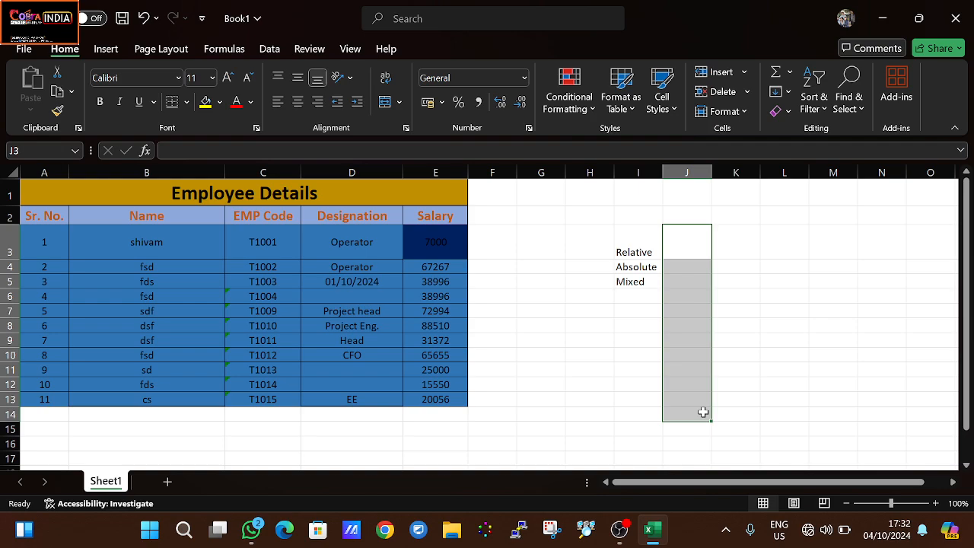
left_click(677, 261)
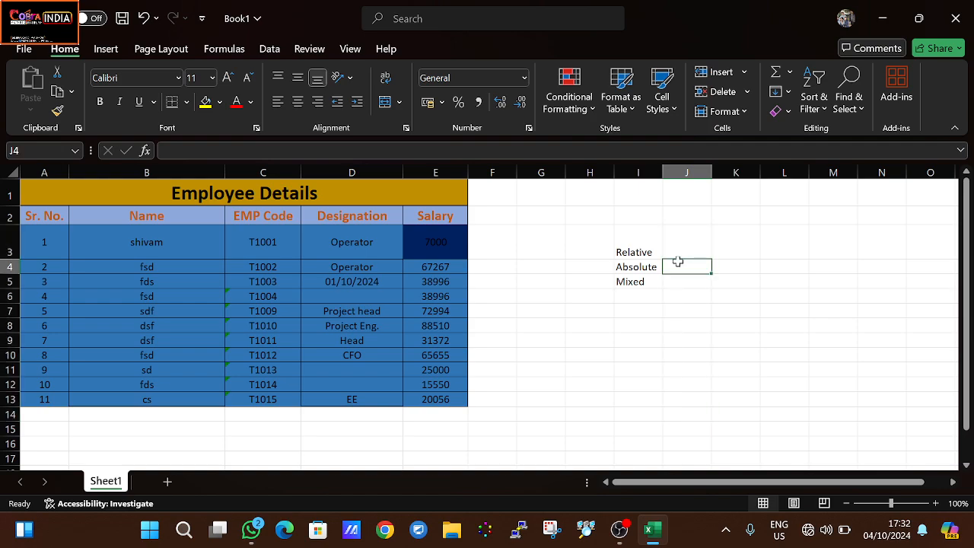
type("=")
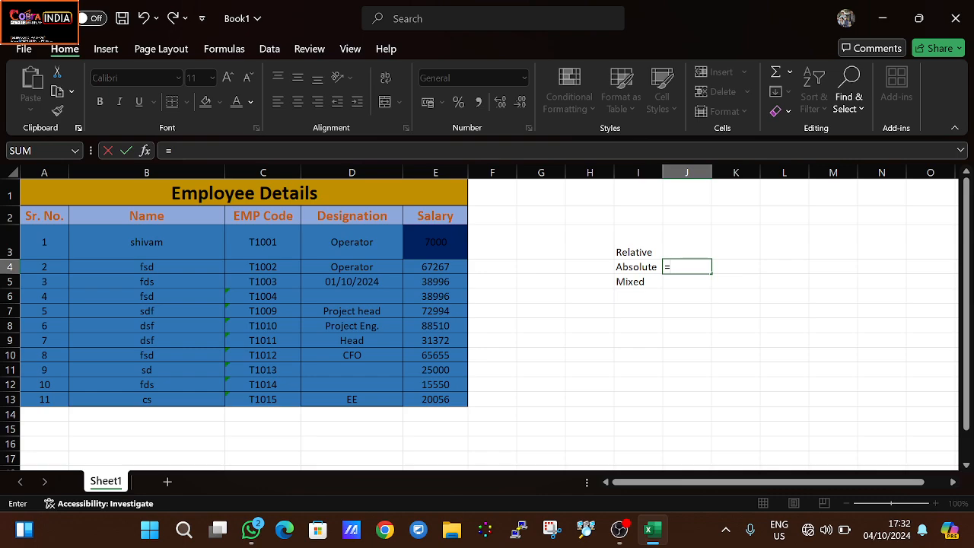
key("BackSpace")
type("=")
left_click(450, 242)
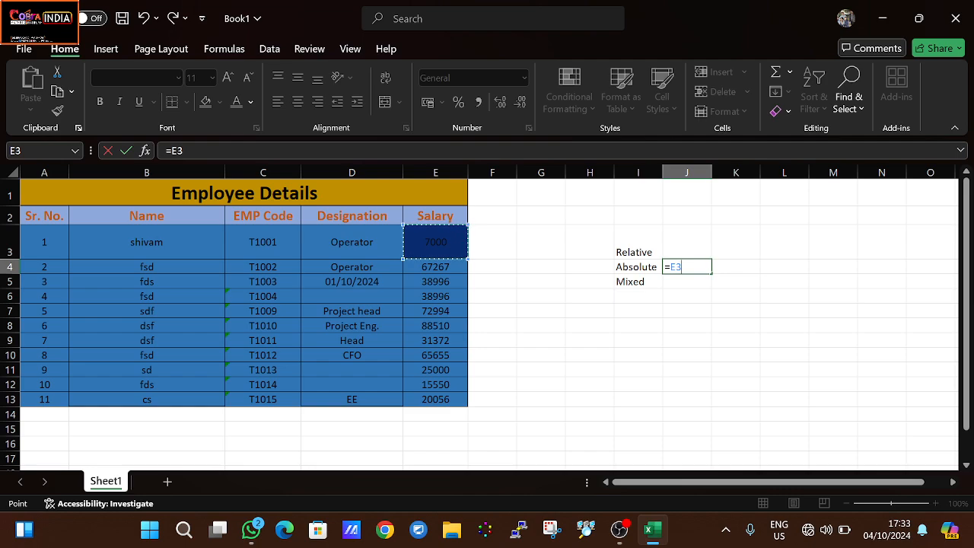
key("F2")
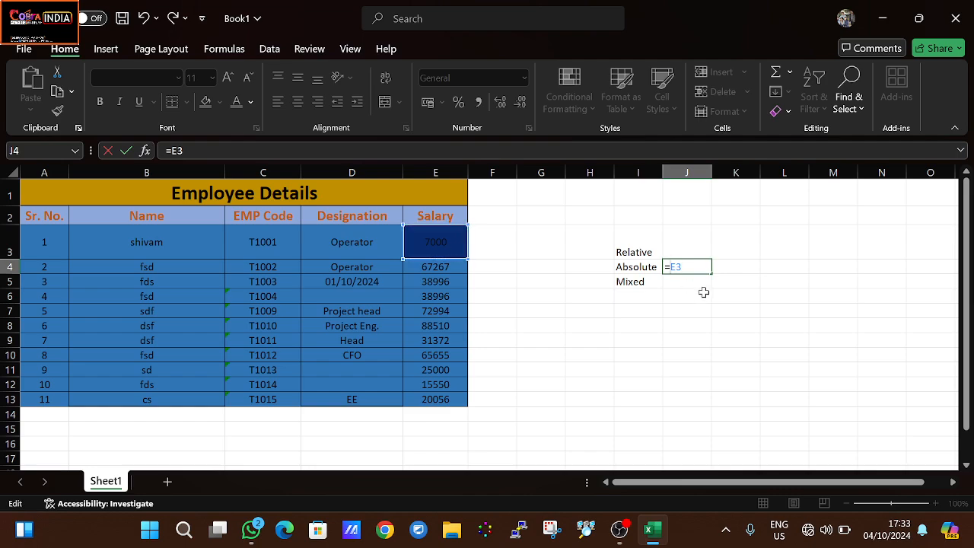
key("F4")
key("F4")
key("F4")
type("$")
- Examine the column and row parts of the absolute reference in cell J4, and commit the formula
key("shift+Left")
key("shift+Left")
key("shift+Right")
key("shift+Left")
key("Right")
key("shift+Left")
key("shift+Left")
key("shift+Right")
key("shift+Left")
key("Right")
key("Right")
key("Right")
key("shift+Left")
key("shift+Left")
key("shift+Right")
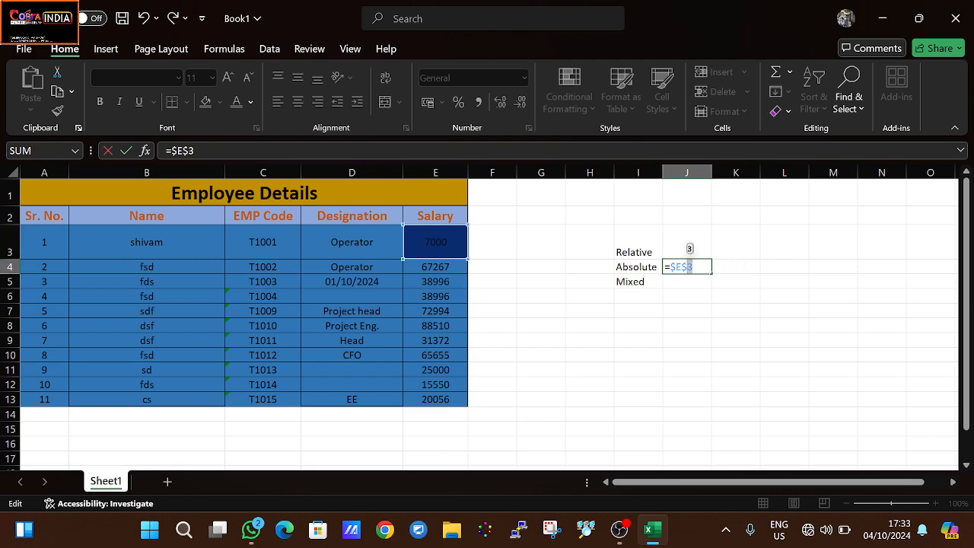
key("shift+Left")
key("shift+Left")
key("shift+Right")
key("shift+Left")
key("shift+Left")
key("shift+Left")
key("shift+Left")
key("shift+Left")
key("shift+Right")
key("shift+Right")
key("shift+Right")
key("shift+Right")
key("Return")
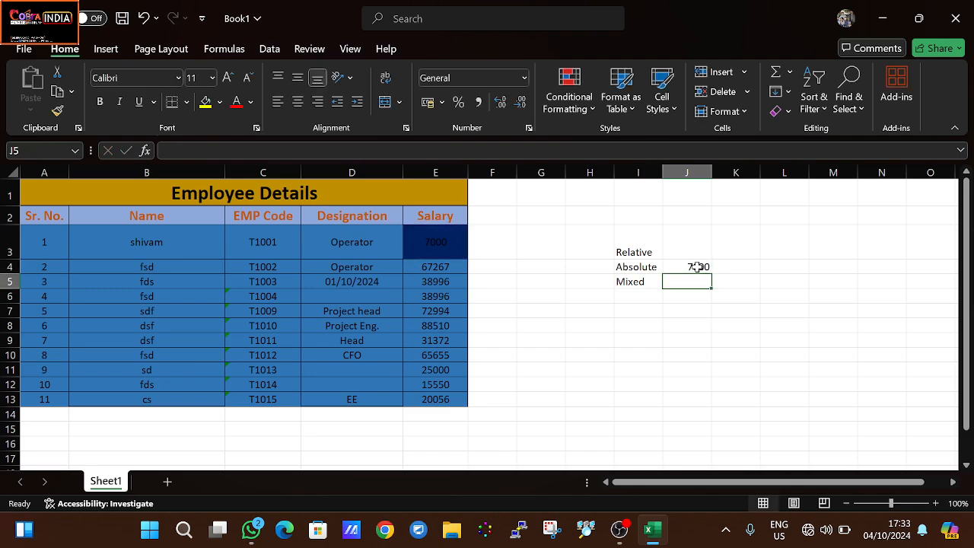
- Fill the absolute reference from J4 down through J13 and examine the reference in cell J4
left_click(697, 267)
left_click_drag(712, 273, 708, 401)
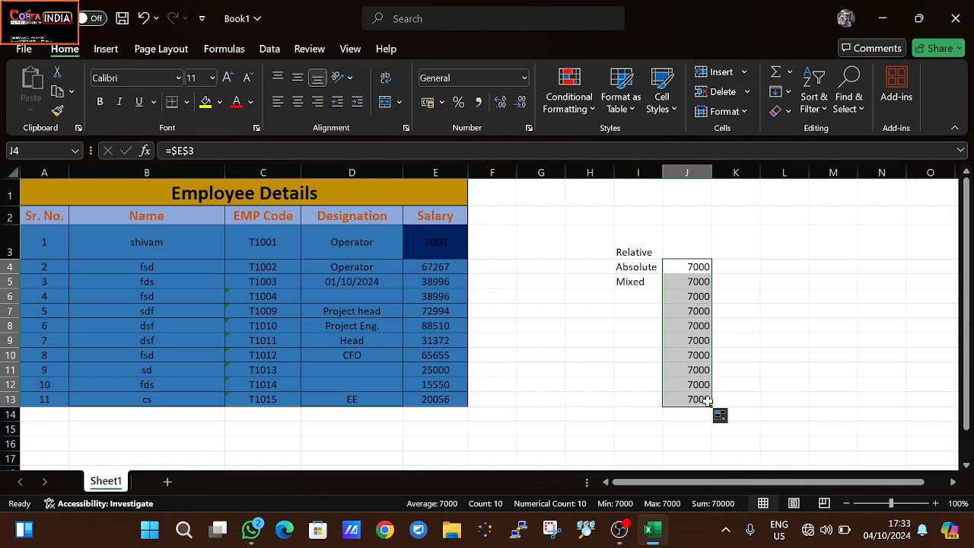
left_click(700, 267)
key("F2")
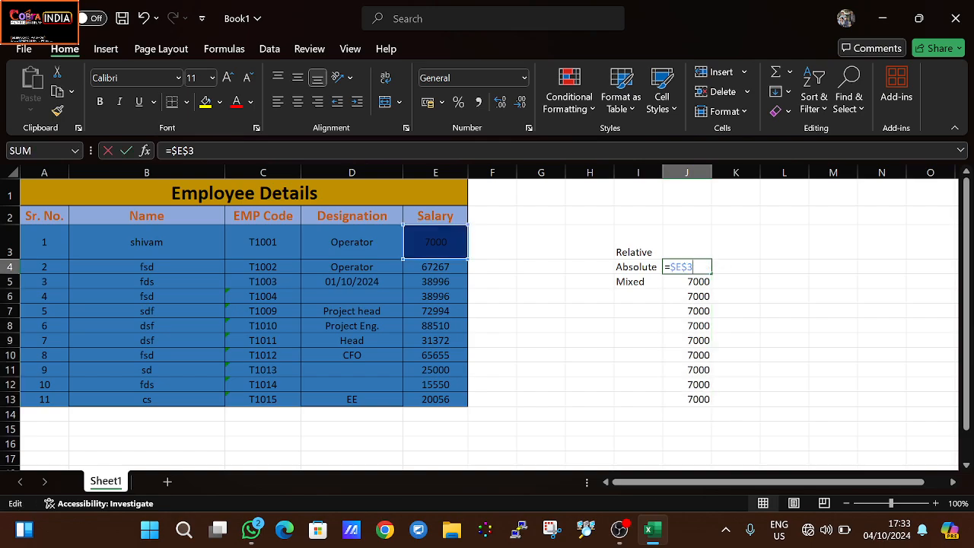
key("shift+Right")
key("shift+Right")
key("shift+Right")
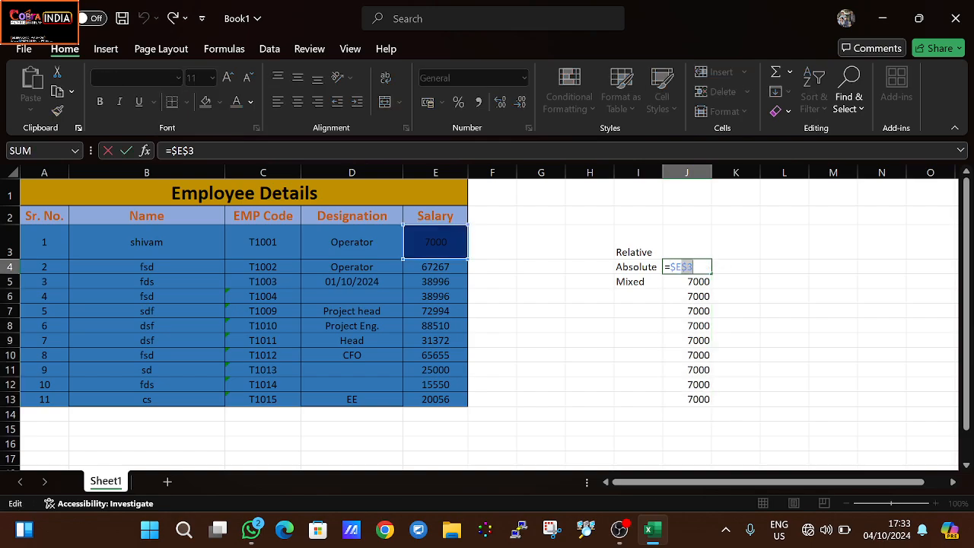
key("Right")
key("shift+Left")
key("shift+Left")
key("shift+Left")
key("shift+Left")
key("Right")
- Replace the absolute reference in cell J4 with =E3 and dismiss the save prompt
key("BackSpace")
key("BackSpace")
key("BackSpace")
key("BackSpace")
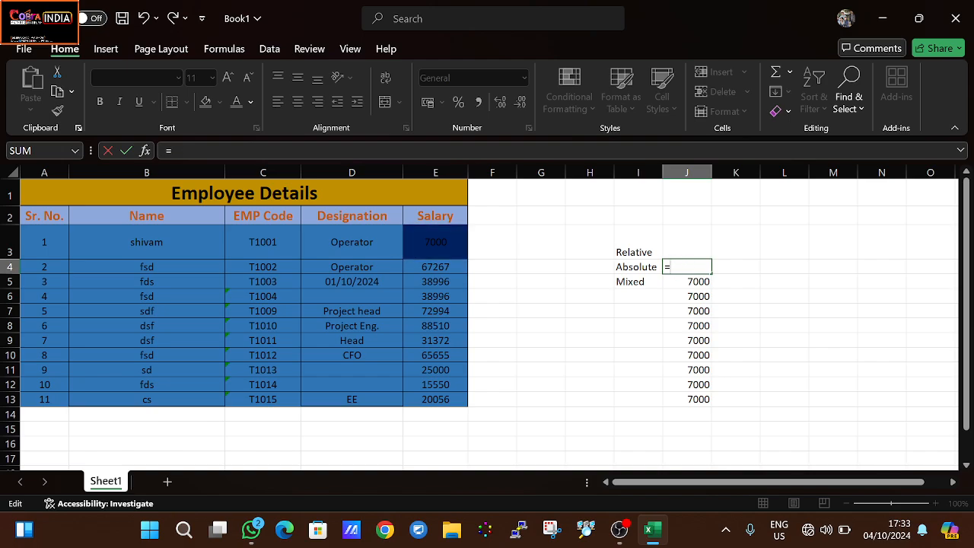
left_click(449, 230)
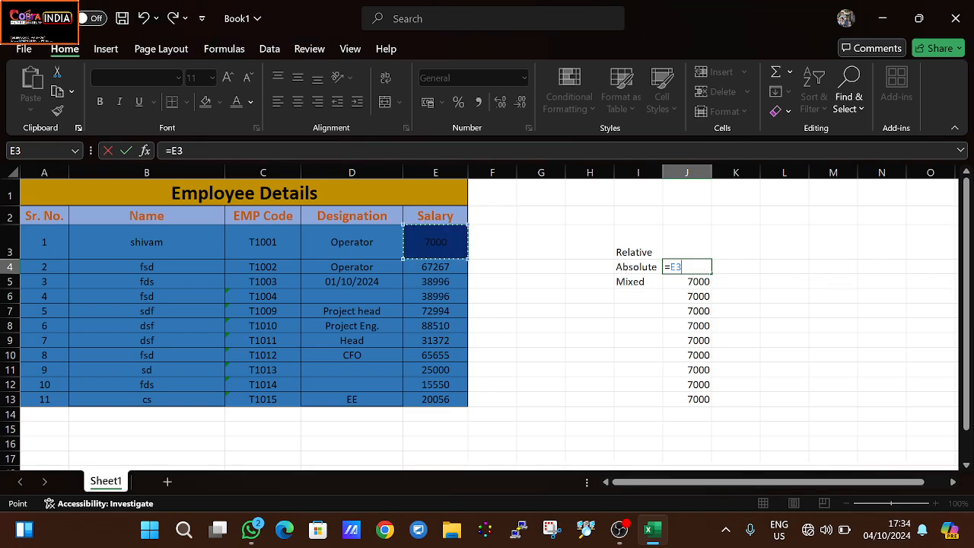
key("alt+F4")
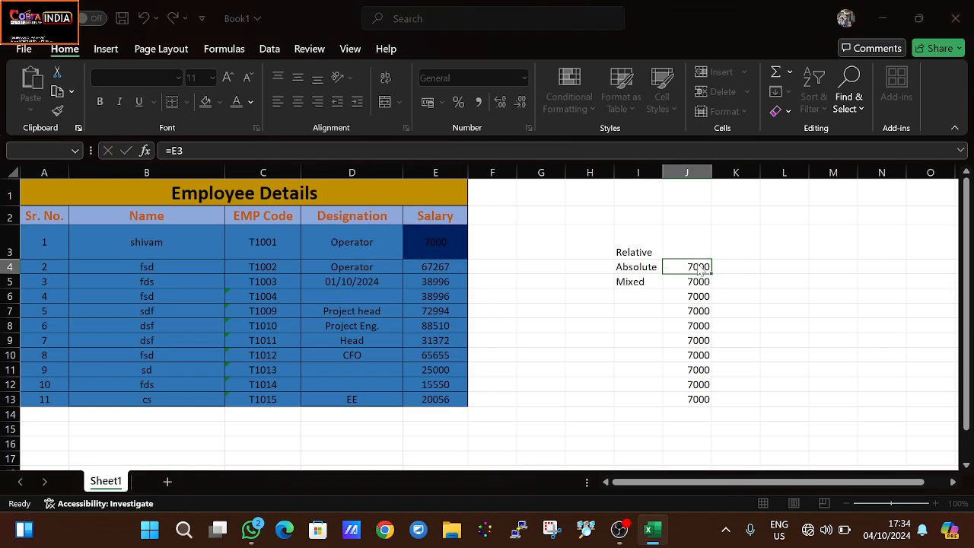
left_click(644, 146)
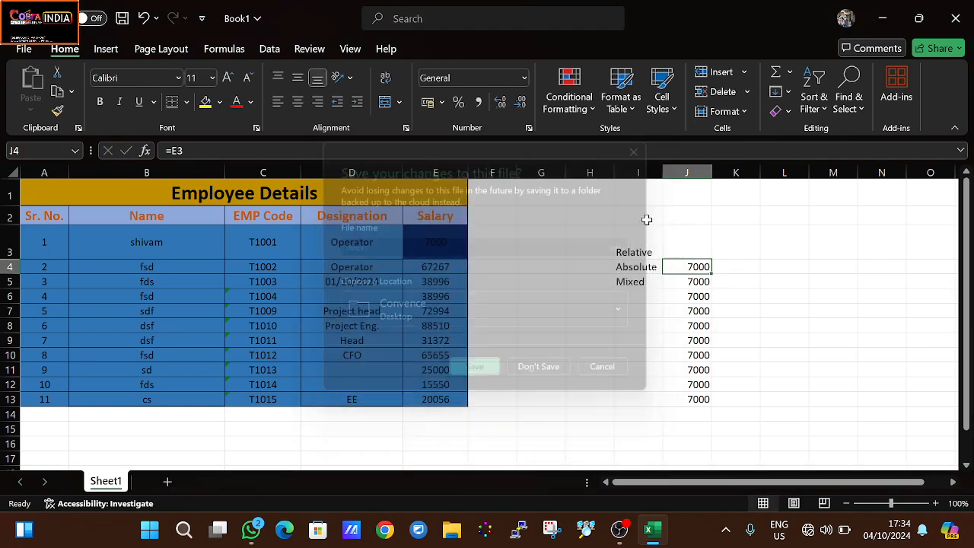
double_click(677, 267)
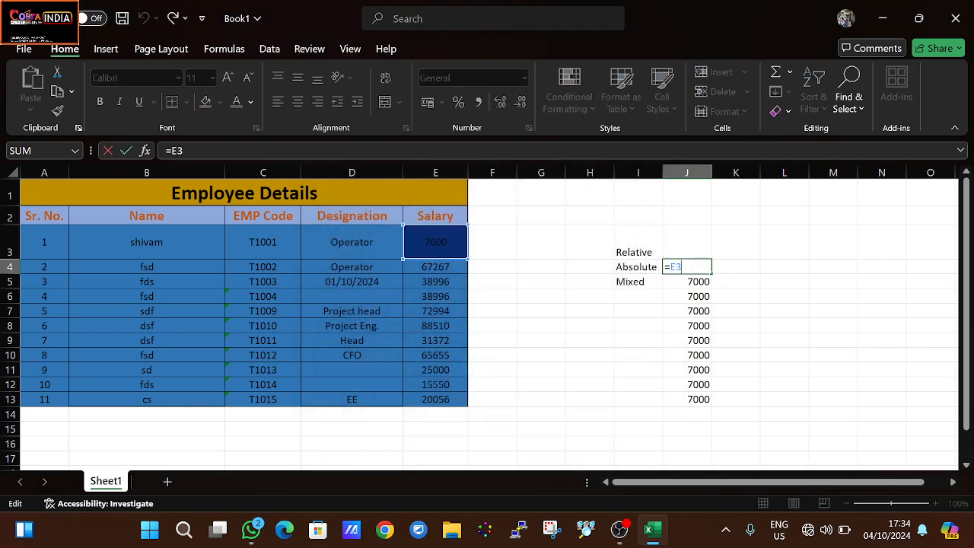
key("super")
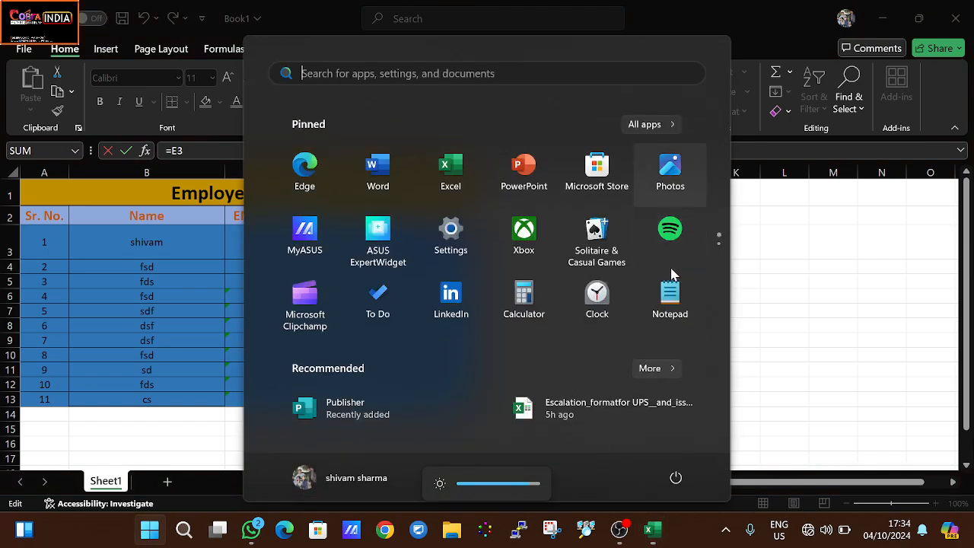
key("super")
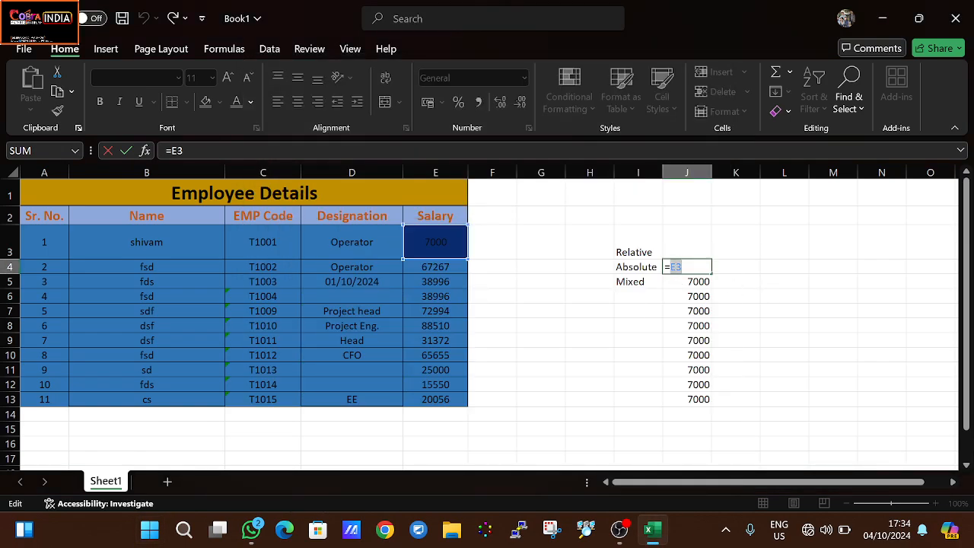
key("alt+F4")
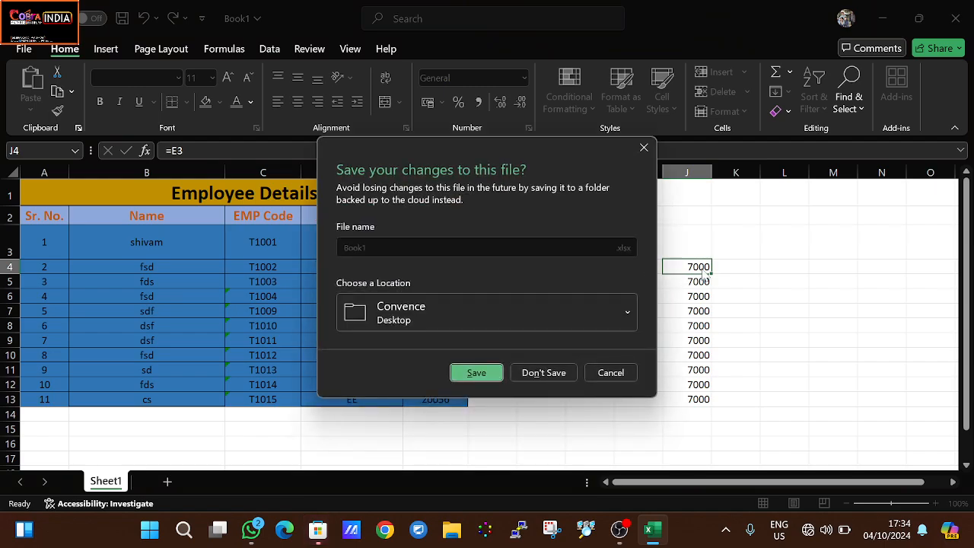
left_click(644, 149)
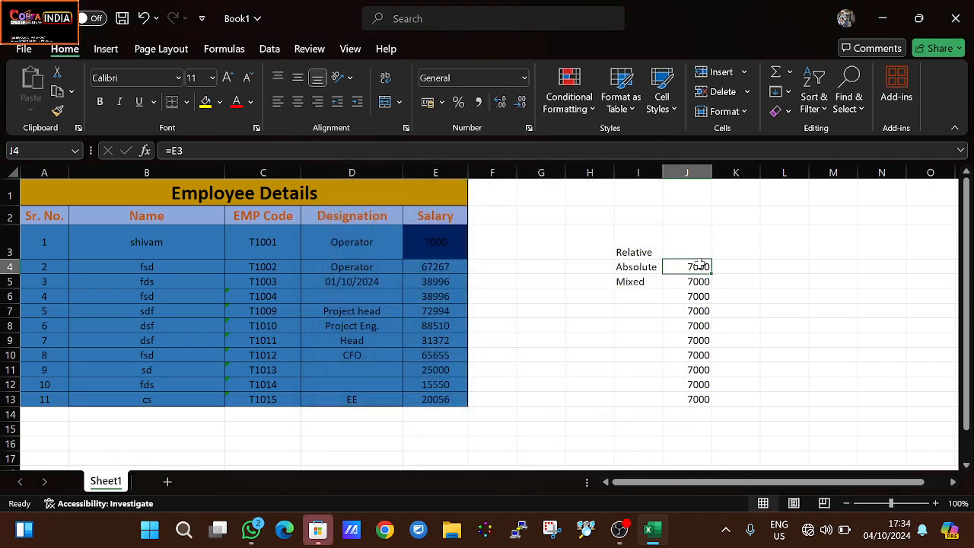
double_click(701, 264)
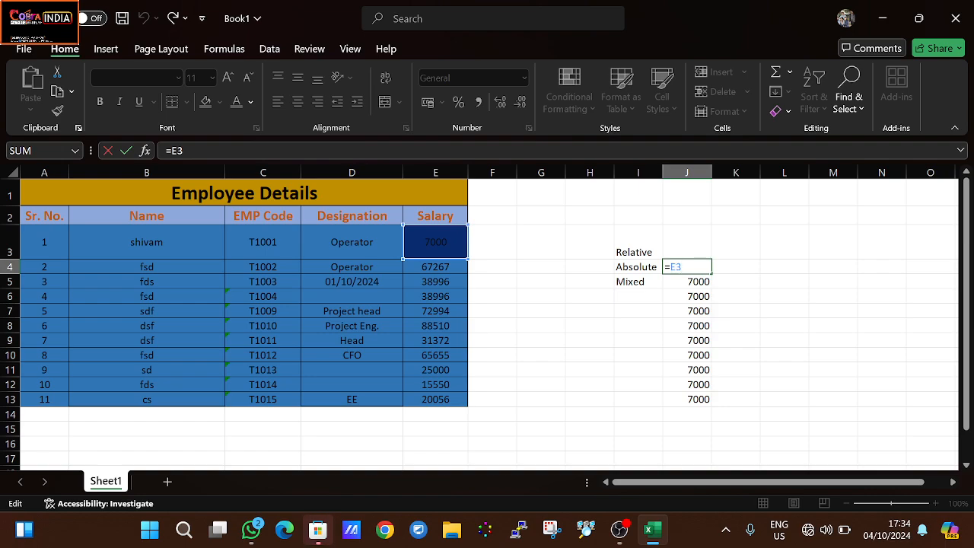
left_click(777, 285)
- Clear cells J4:J14 and enter the mixed reference =$E3 in cell J5, beside the Mixed label
left_click_drag(700, 267, 706, 413)
key("Delete")
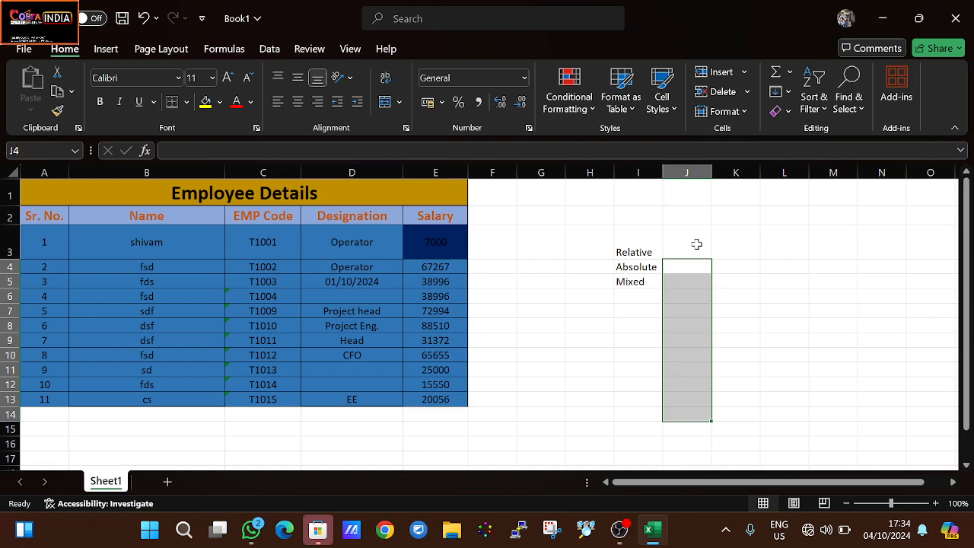
left_click(698, 286)
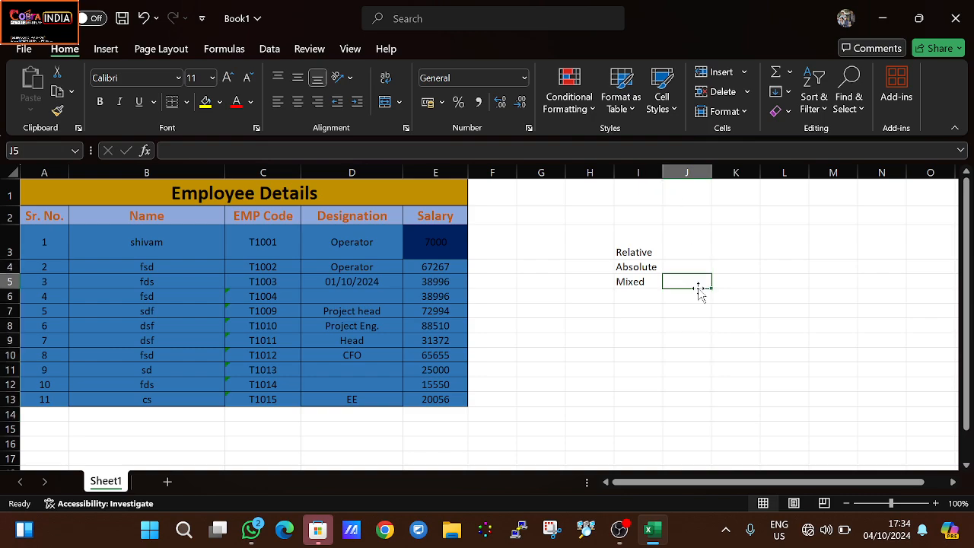
type("=")
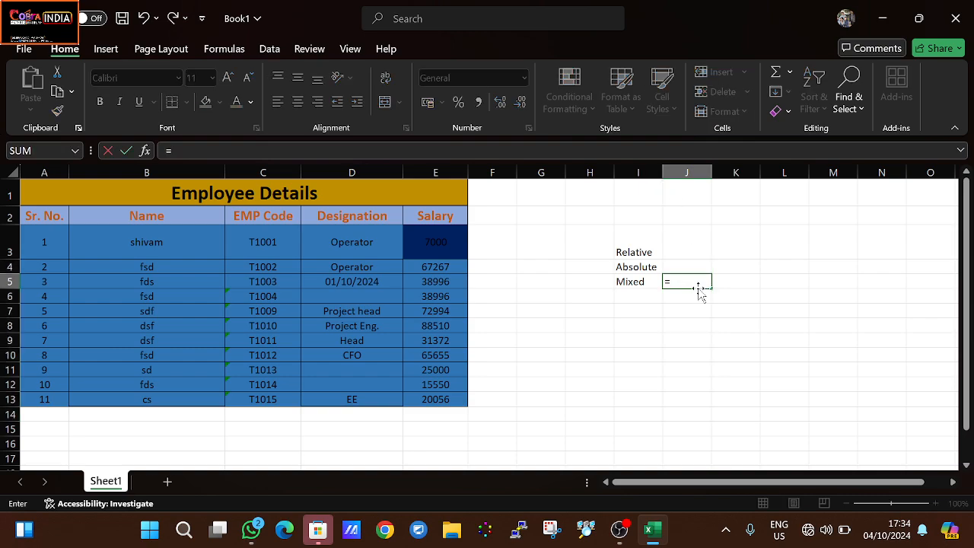
left_click(446, 244)
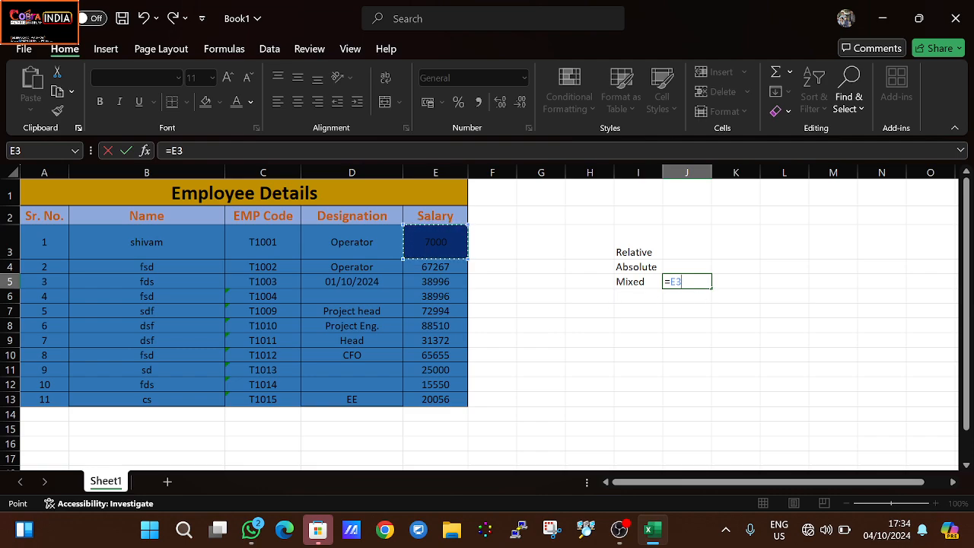
key("F2")
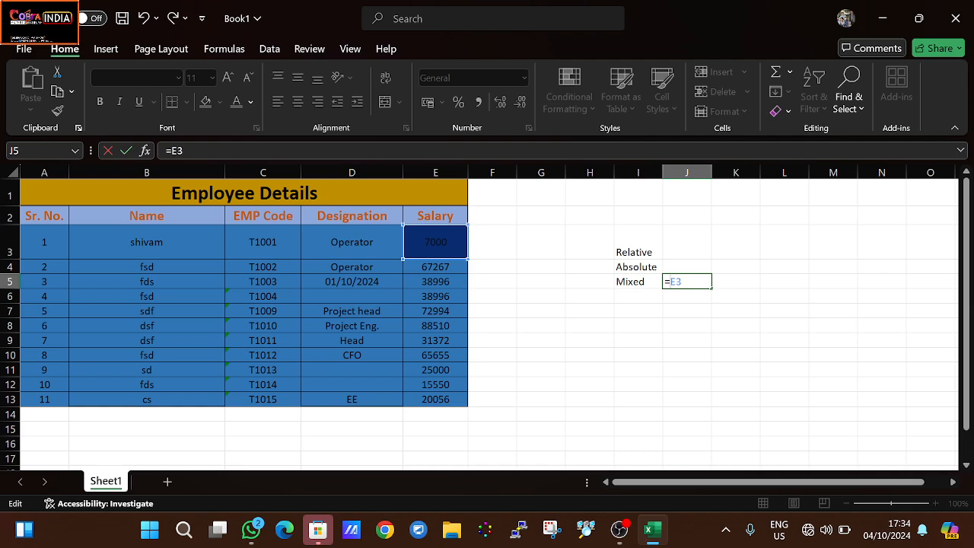
type("$")
key("Return")
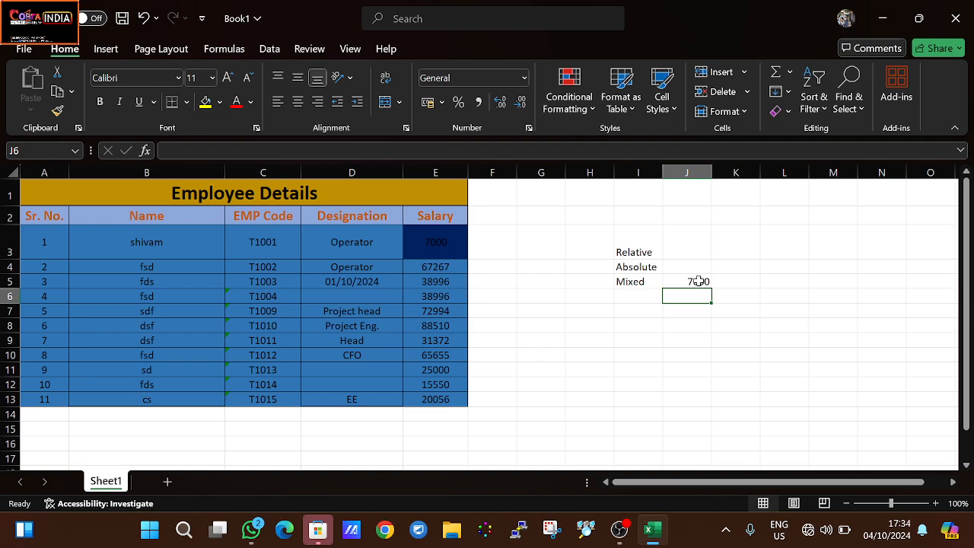
- Fill the mixed reference from J5 down through J15 and check the references in cells J6 and J7
left_click(701, 282)
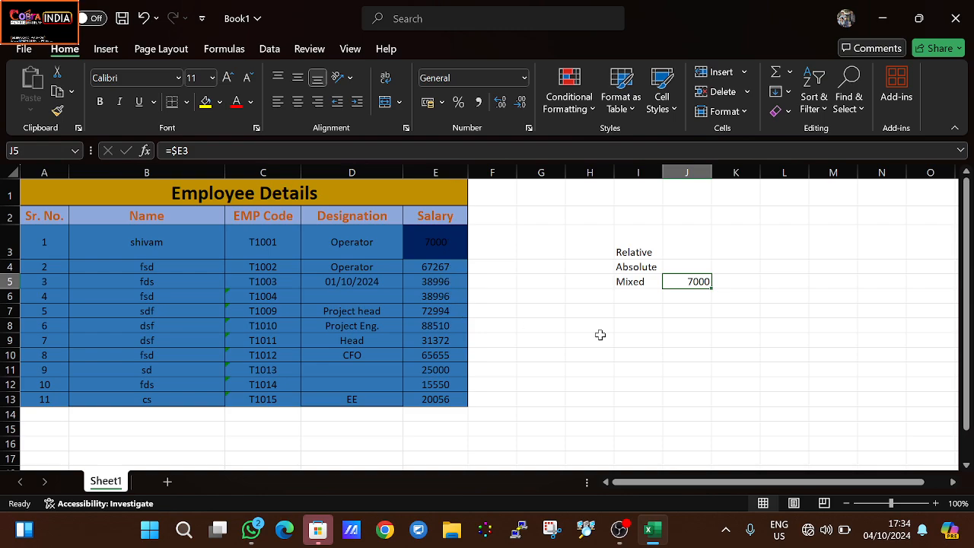
left_click_drag(713, 289, 713, 437)
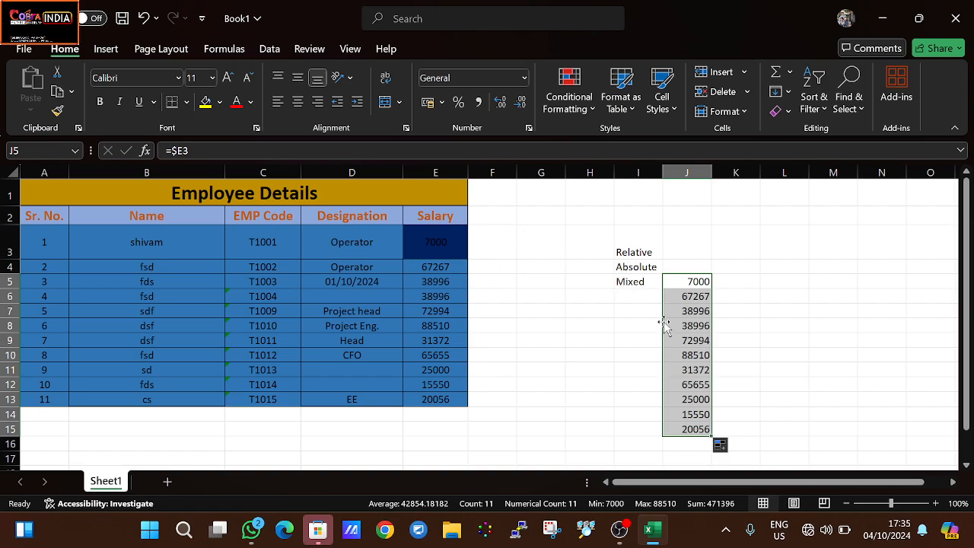
left_click(693, 298)
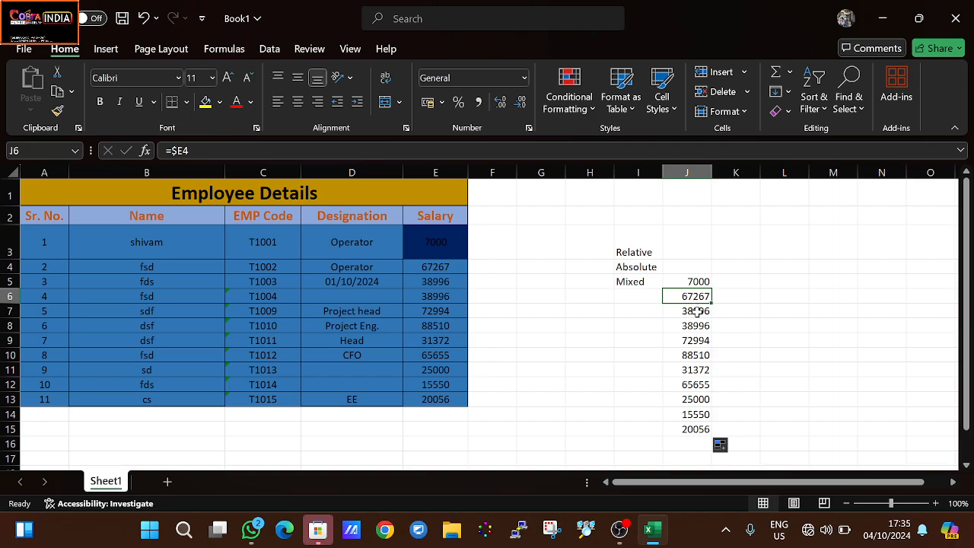
left_click(697, 311)
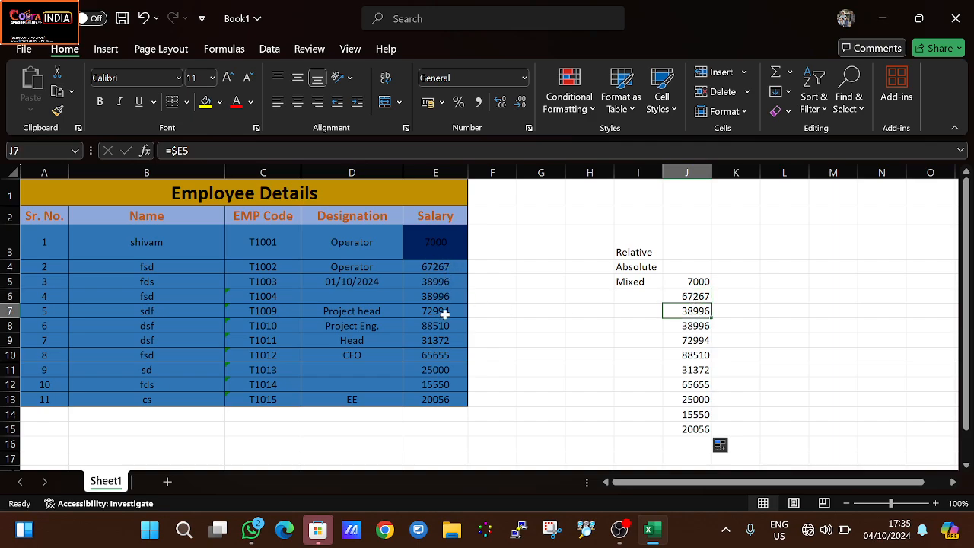
- Fill the mixed reference from J5 across through N5 and compare the filled cells with source cell E3
left_click(692, 283)
left_click_drag(710, 289, 894, 283)
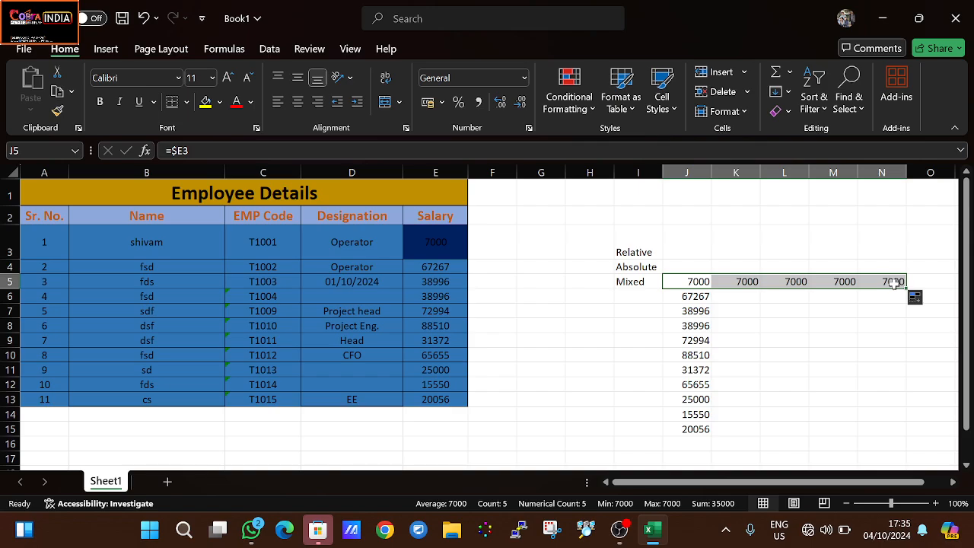
left_click(694, 281)
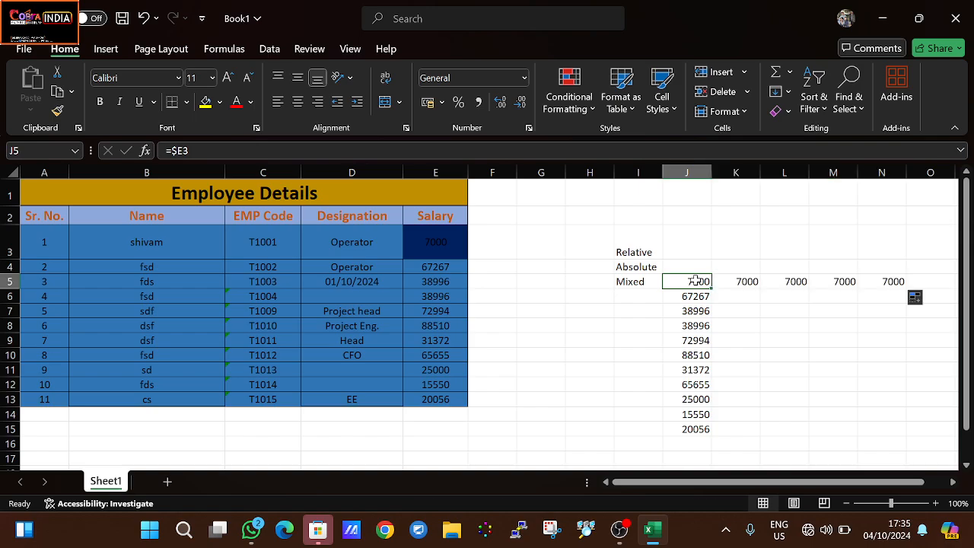
left_click_drag(732, 282, 434, 239)
left_click(446, 244)
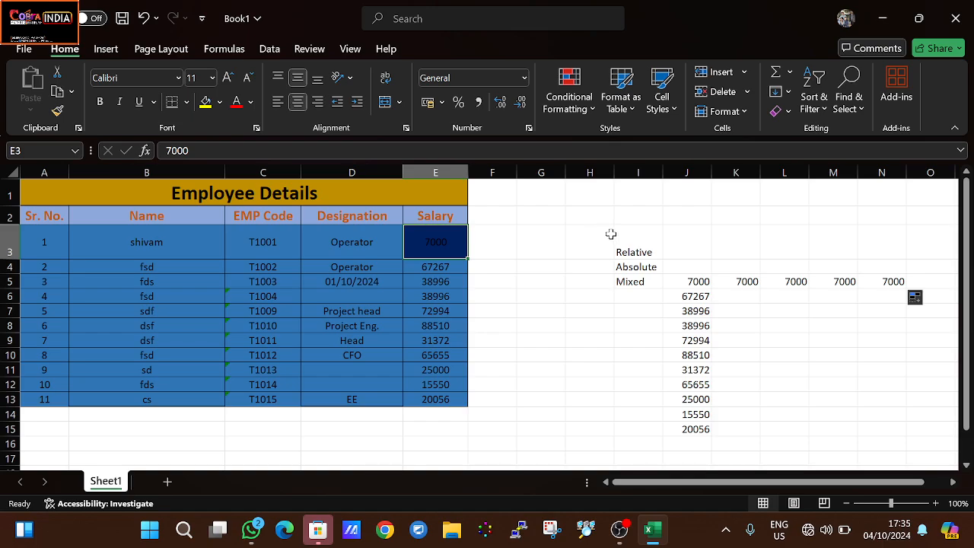
left_click_drag(699, 281, 827, 269)
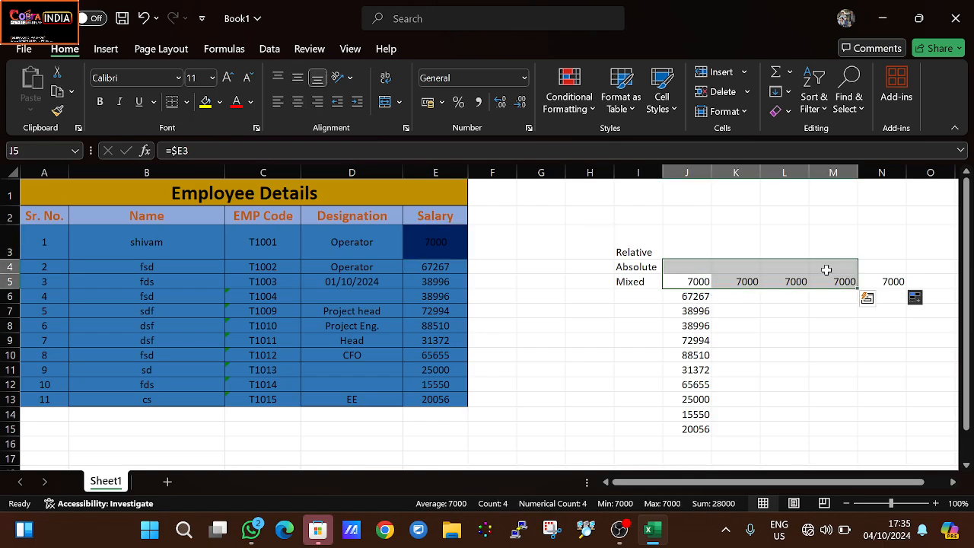
- Review the filled cells J5:N5 and compare them with salary cells E3, E4 and E5
left_click_drag(891, 281, 706, 283)
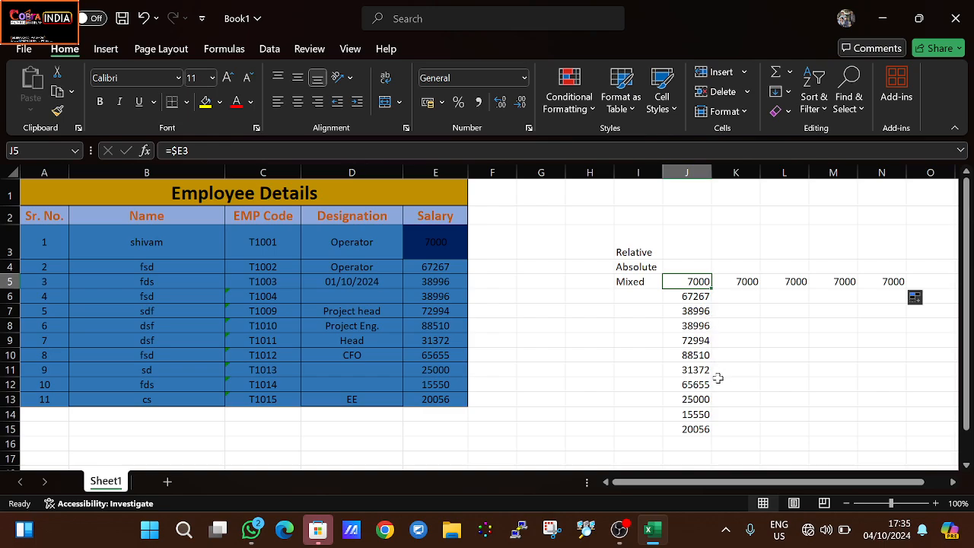
left_click(438, 244)
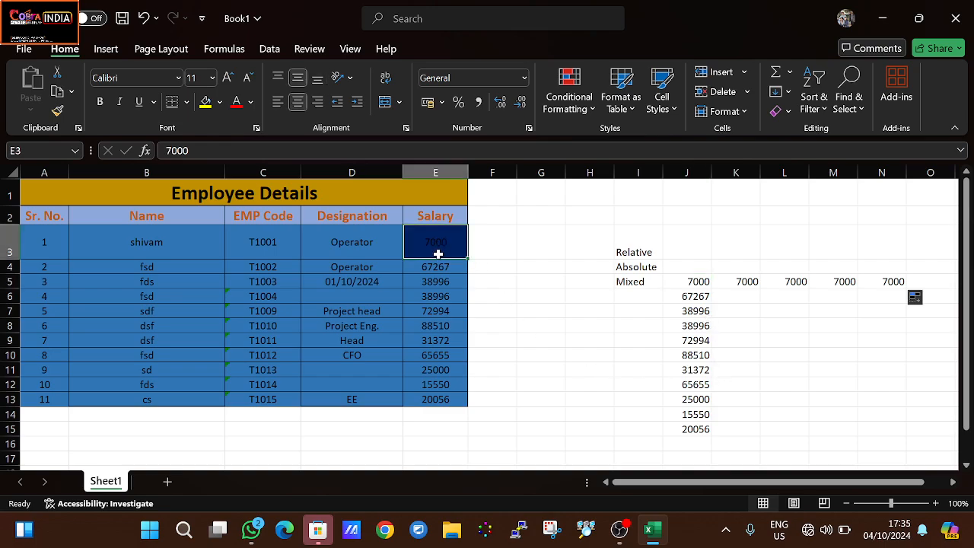
left_click(439, 267)
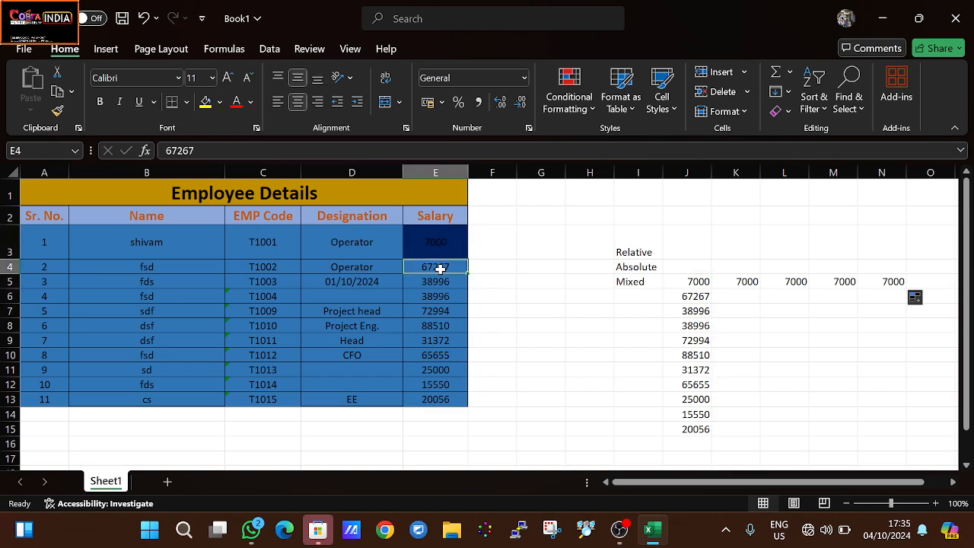
left_click(440, 282)
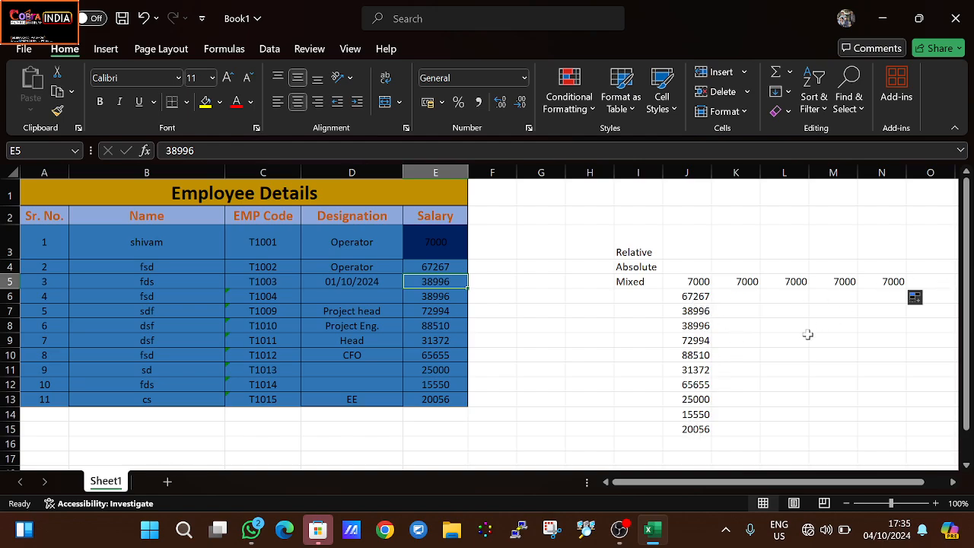
- Change the mixed reference in cell J5 to =E$3 so the row is locked instead of the column
double_click(697, 282)
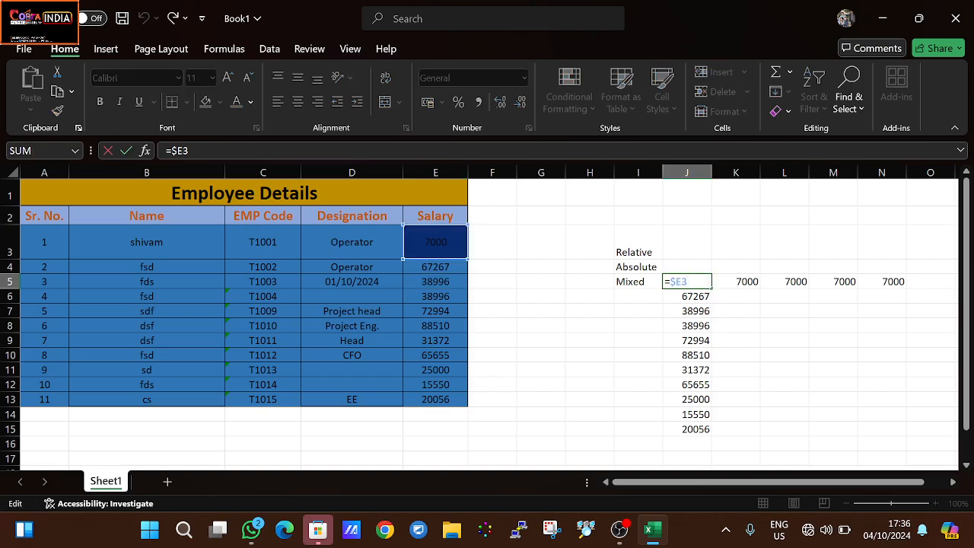
left_click_drag(688, 281, 681, 281)
left_click_drag(676, 281, 671, 281)
key("Right")
key("shift+Right")
key("Right")
type("$")
key("BackSpace")
key("shift+Left")
key("shift+Left")
key("shift+Left")
type("$")
key("F4")
key("Return")
- Fill the row-locked reference from J5 down through J15 and check the formula in J5
left_click(699, 281)
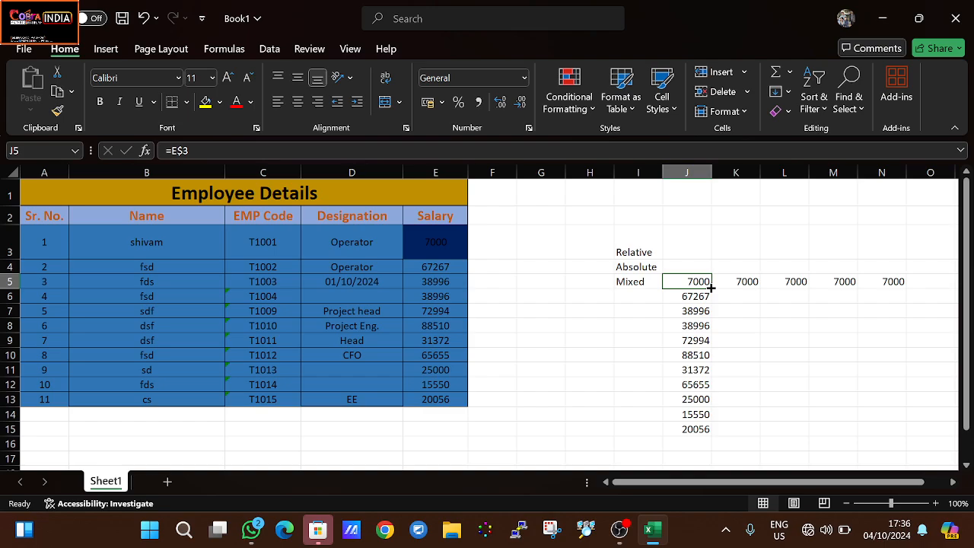
left_click_drag(710, 287, 715, 430)
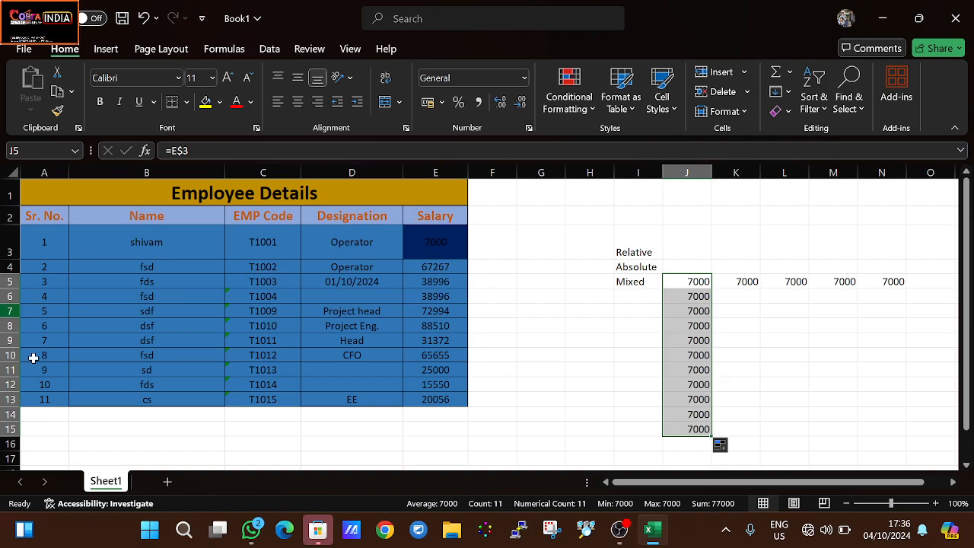
left_click(684, 281)
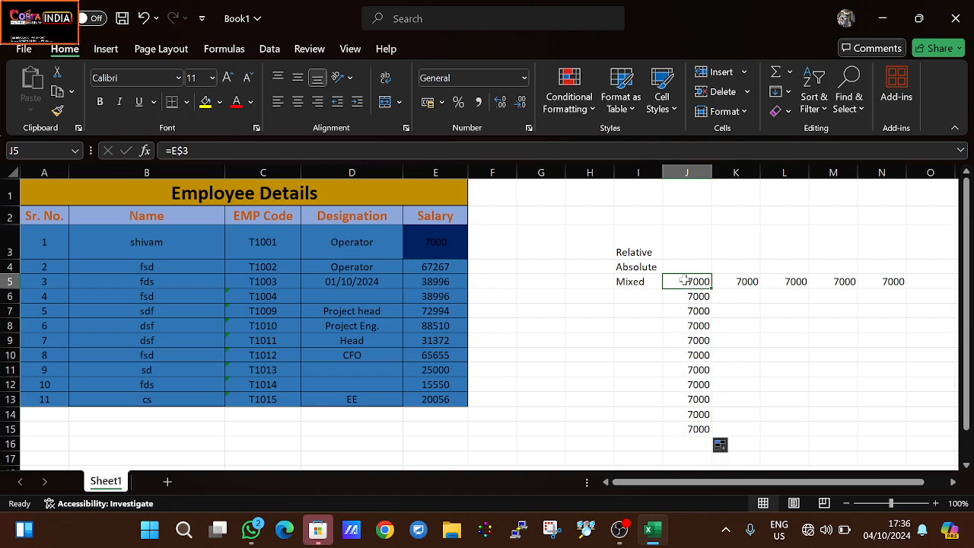
double_click(683, 281)
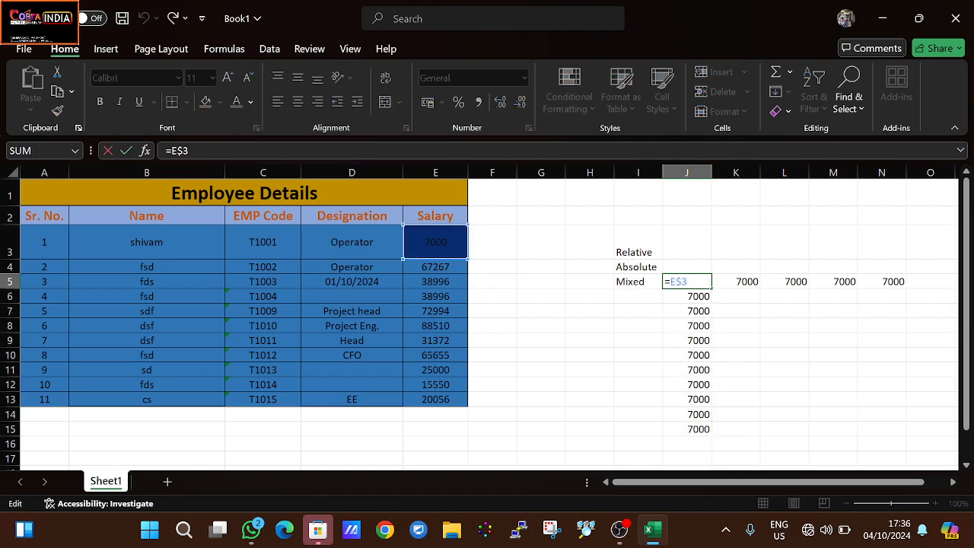
key("Return")
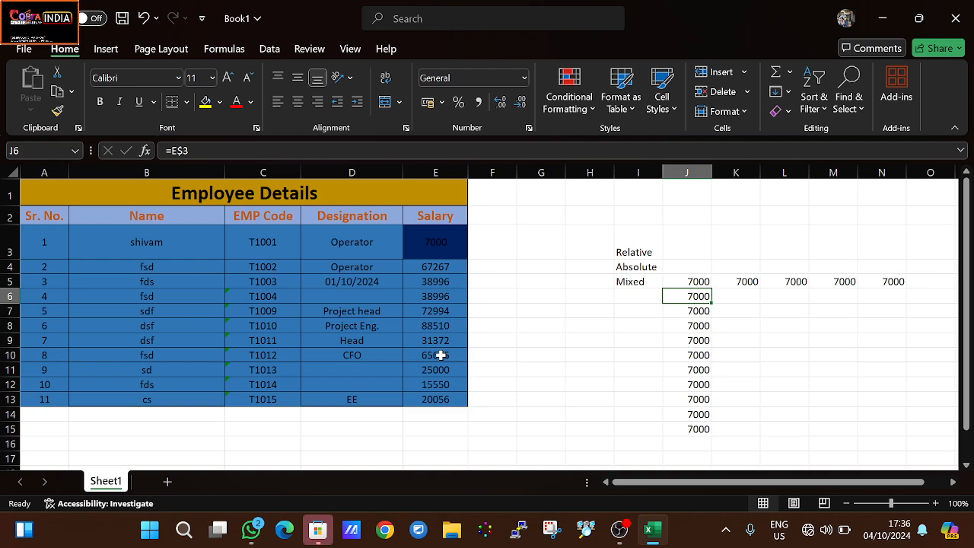
left_click(704, 282)
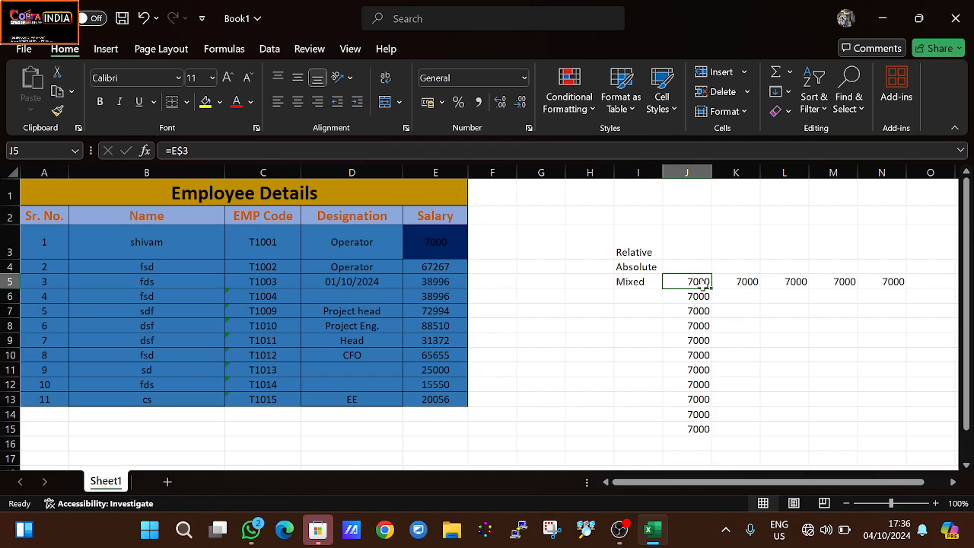
key("F2")
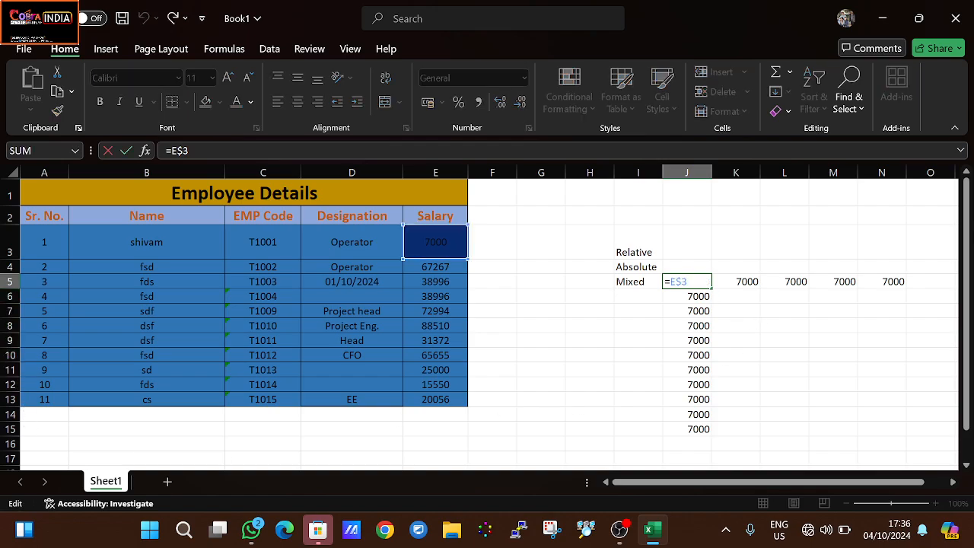
key("Escape")
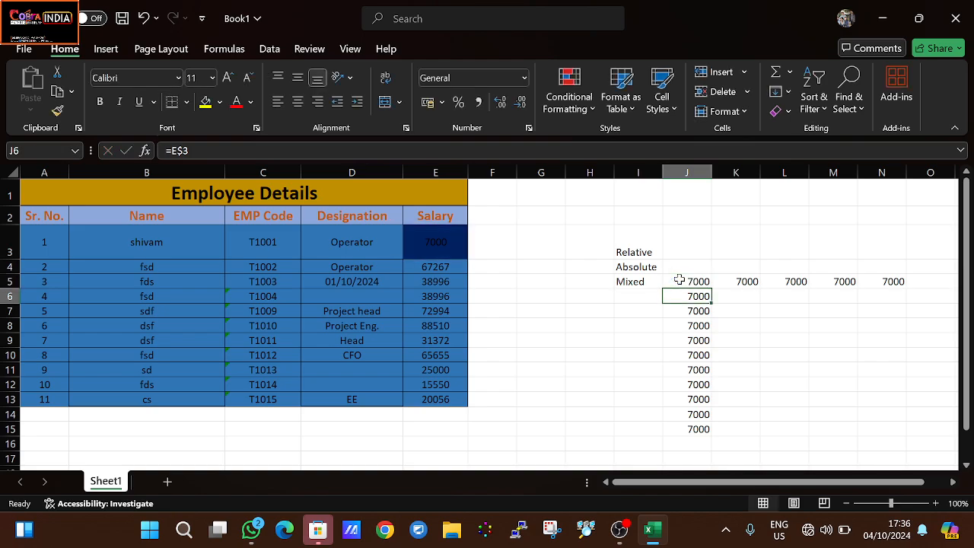
- Fill the row-locked reference from J5 across through N5 and compare N5 with source cell I3
left_click_drag(714, 289, 887, 292)
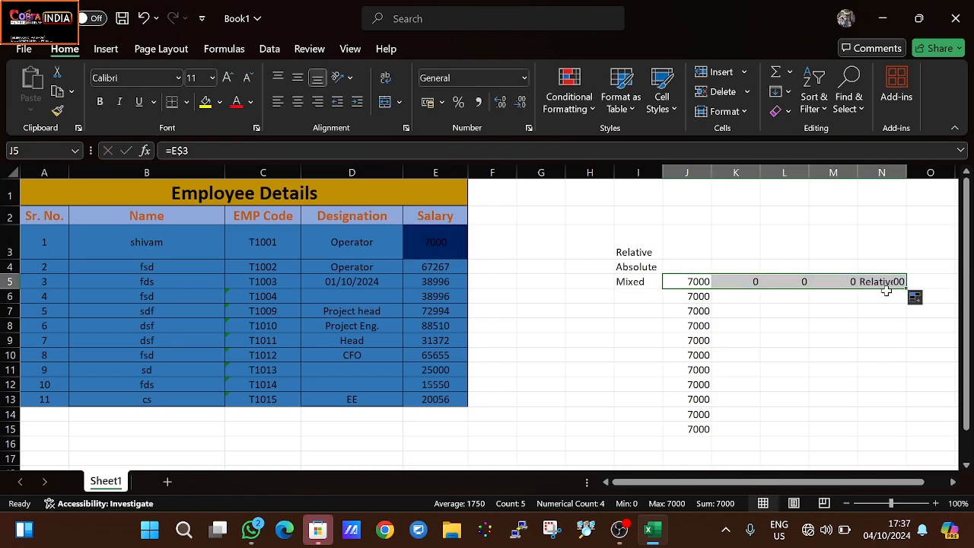
left_click(834, 372)
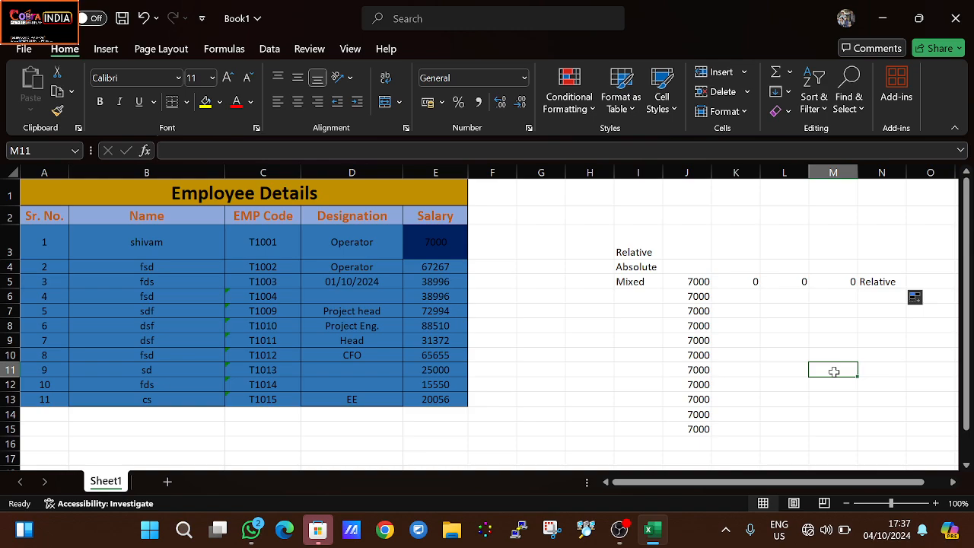
left_click(882, 282)
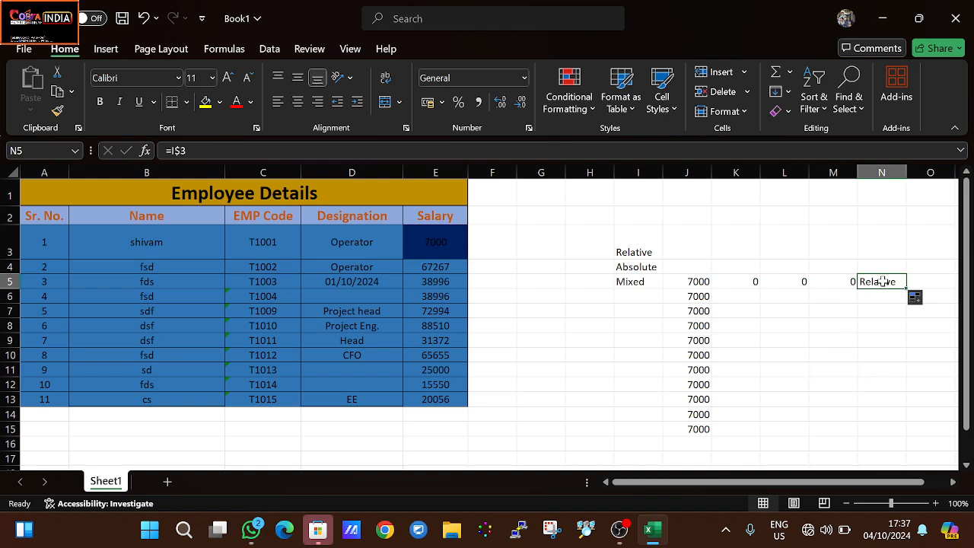
left_click(707, 284)
left_click(874, 285)
left_click(652, 250)
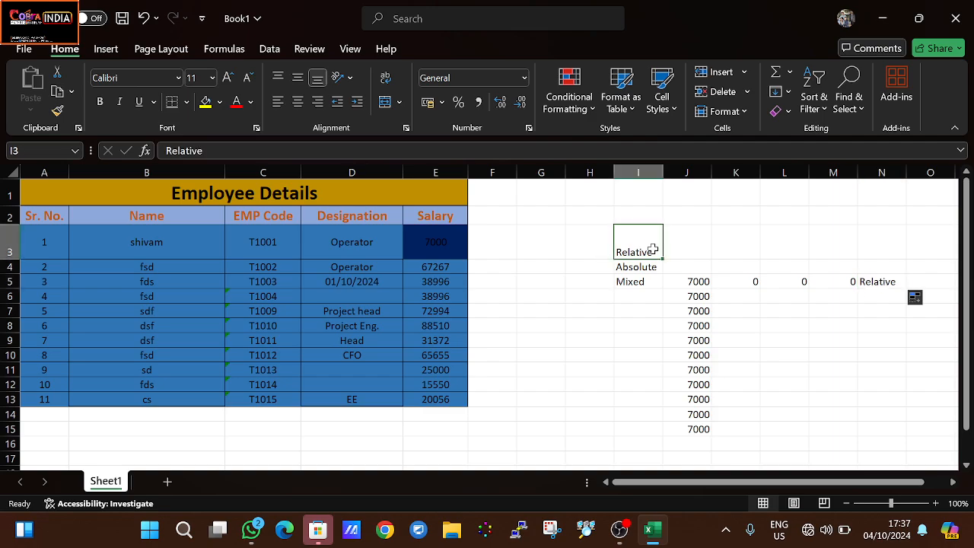
double_click(887, 283)
key("Return")
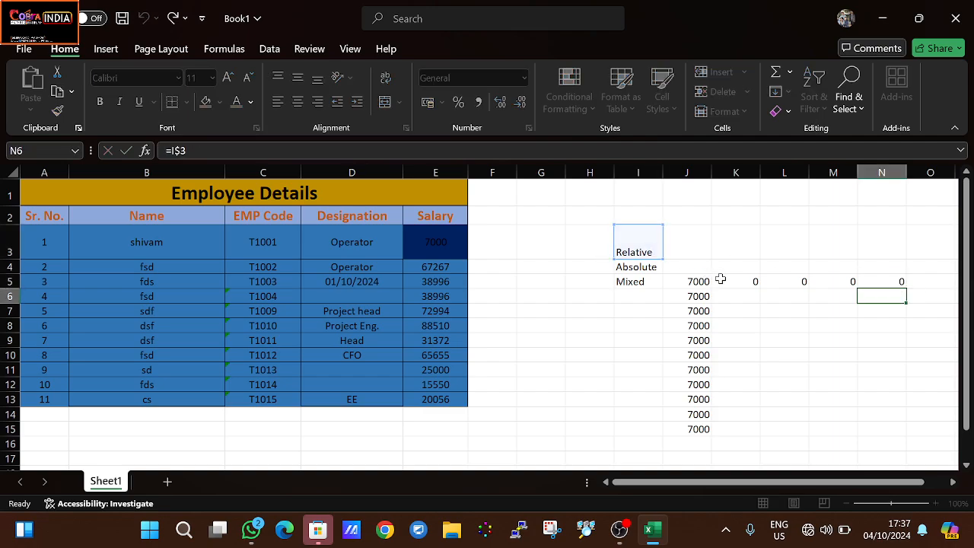
- Enter the sample texts kjsfkjsd, bjdbs and njsd in cells F3, G3 and H3
mouse_move(697, 280)
left_mouse_down()
mouse_move(717, 281)
mouse_move(700, 281)
left_mouse_up()
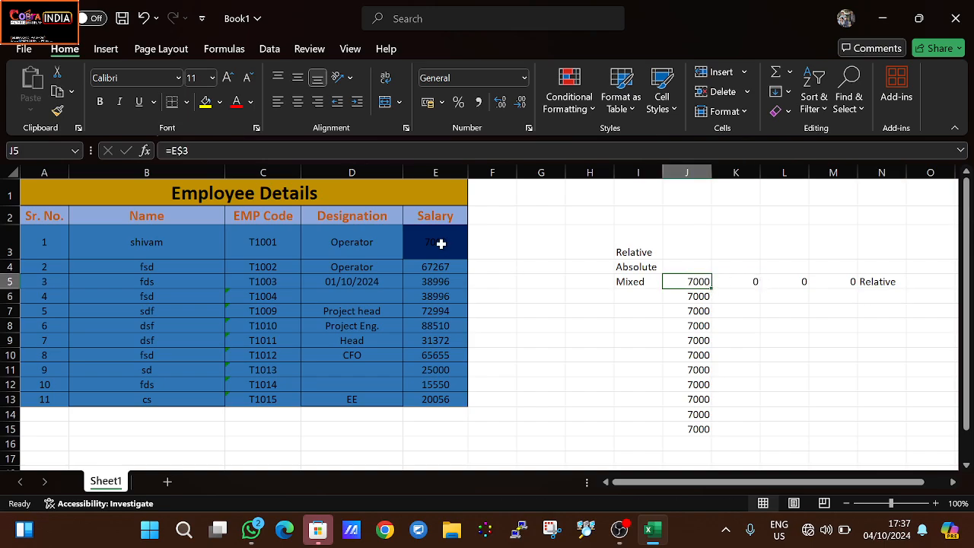
left_click(491, 244)
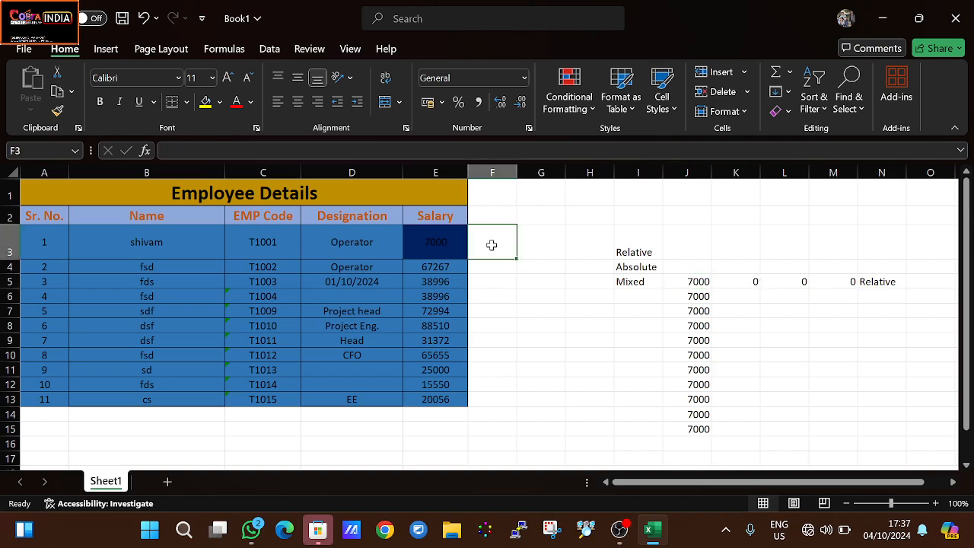
type("kjsfkjsd")
key("Tab")
type("bjdbs")
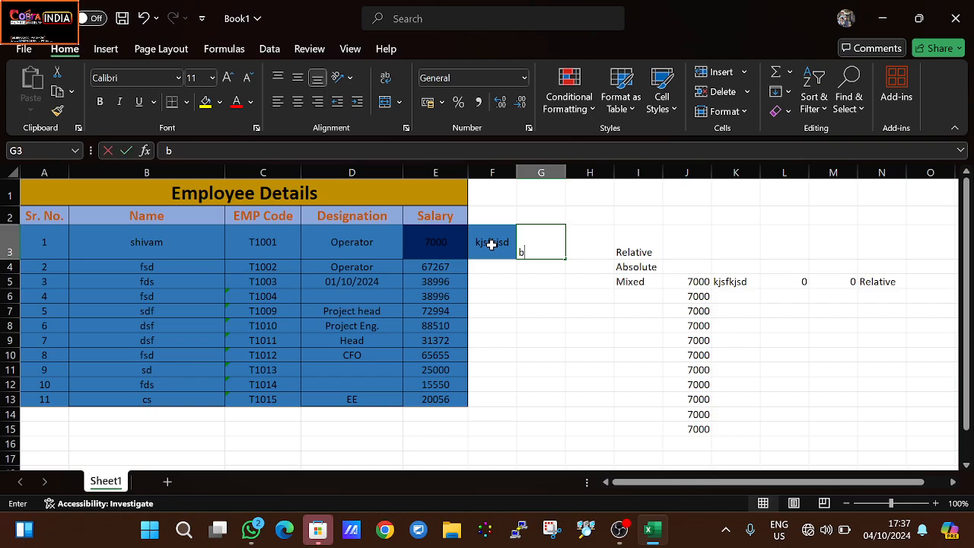
key("Tab")
type("njsd")
key("Tab")
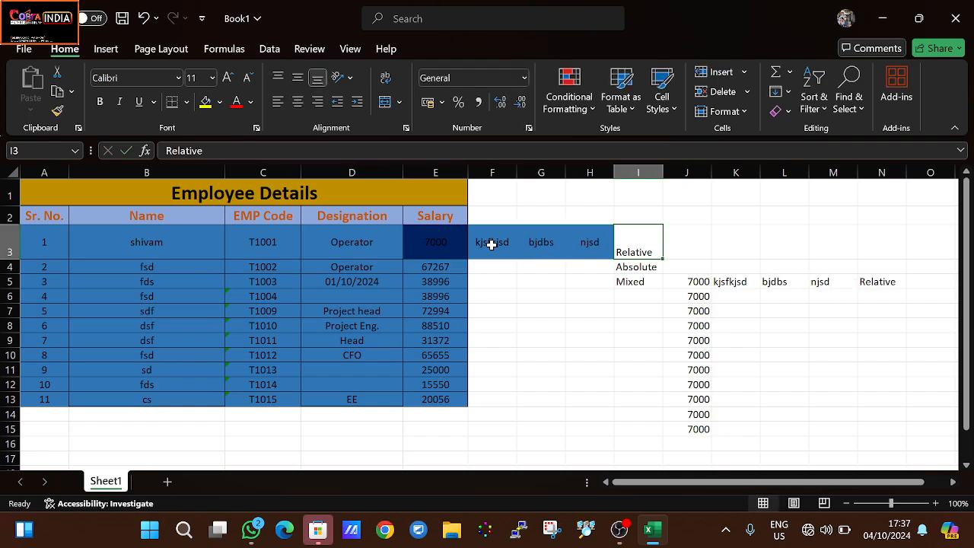
- Clear all the filled mixed-reference cells in row 5 and in column J down to J15
left_click(696, 309)
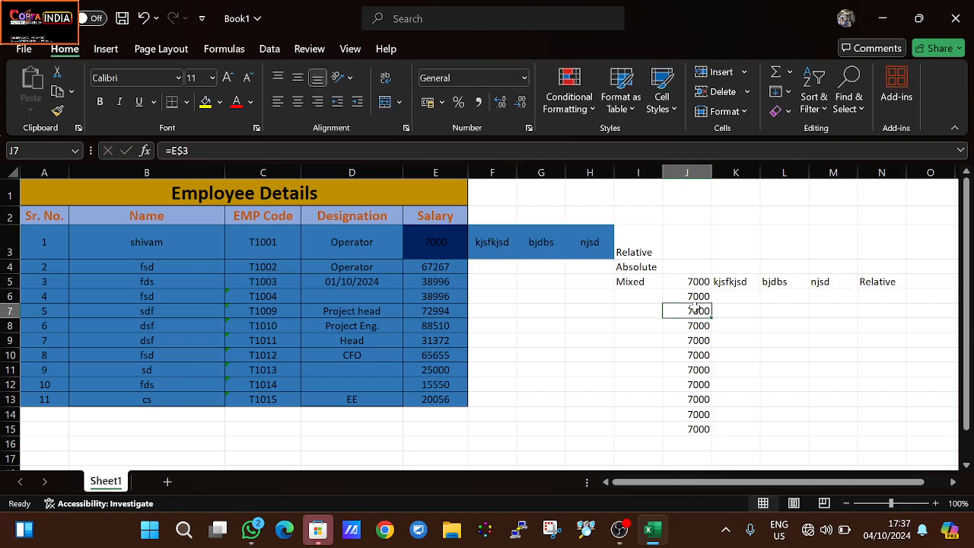
left_click_drag(689, 280, 911, 287)
key("Delete")
scroll(911, 287, "up", 2)
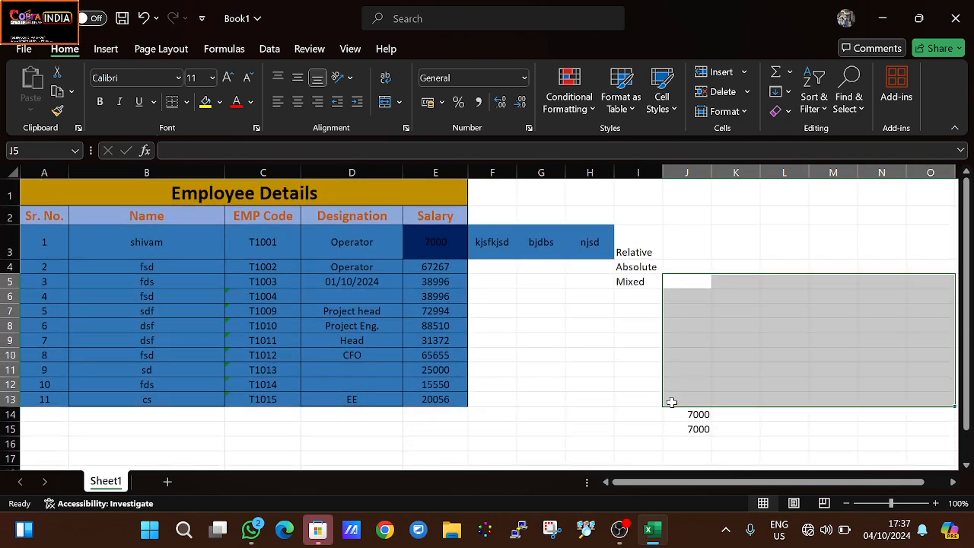
left_click_drag(671, 401, 728, 429)
key("Delete")
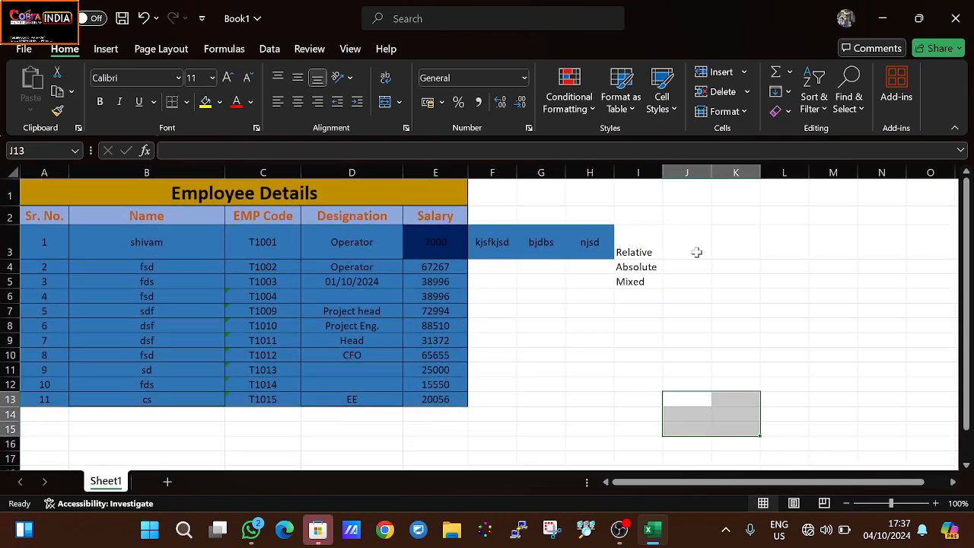
- Enter the relative reference example E3 as plain text in cell J3, beside the Relative label
left_click(687, 252)
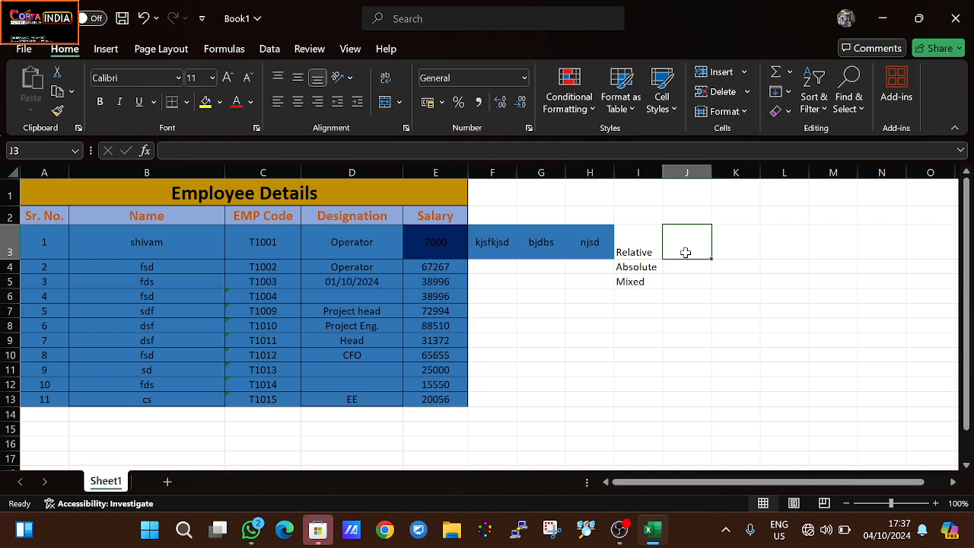
type("E4")
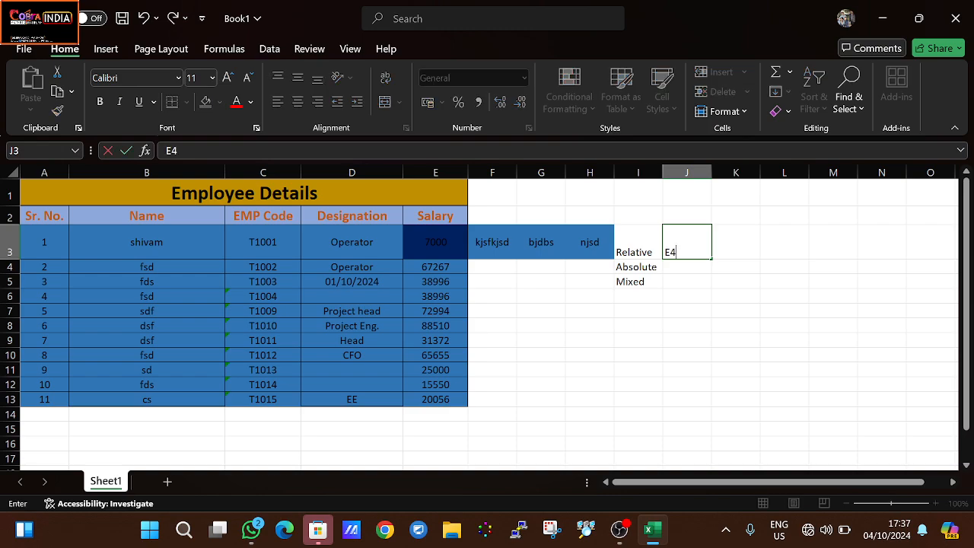
key("BackSpace")
type("4")
key("BackSpace")
type("3")
key("Return")
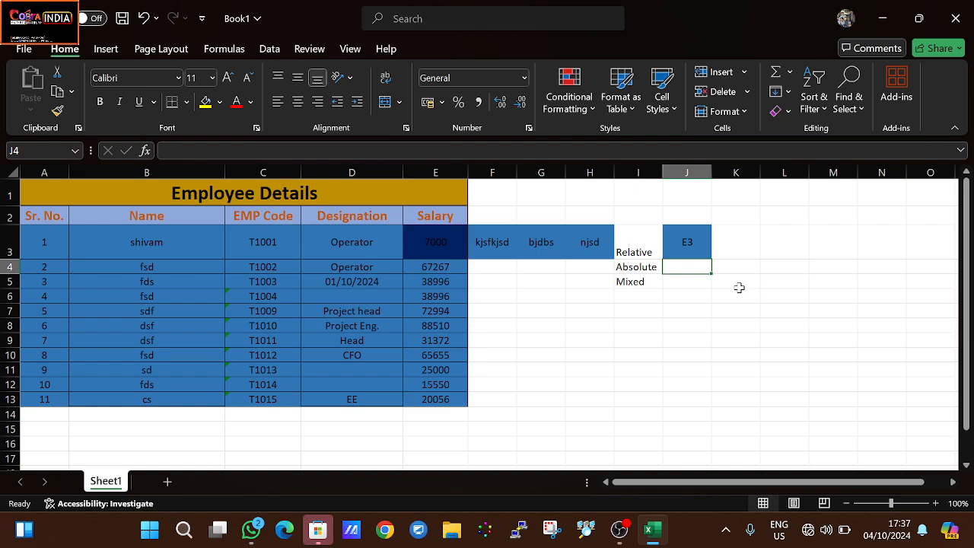
- Enter the absolute reference example $E$4 as plain text in cell J4, beside the Absolute label
type("$E")
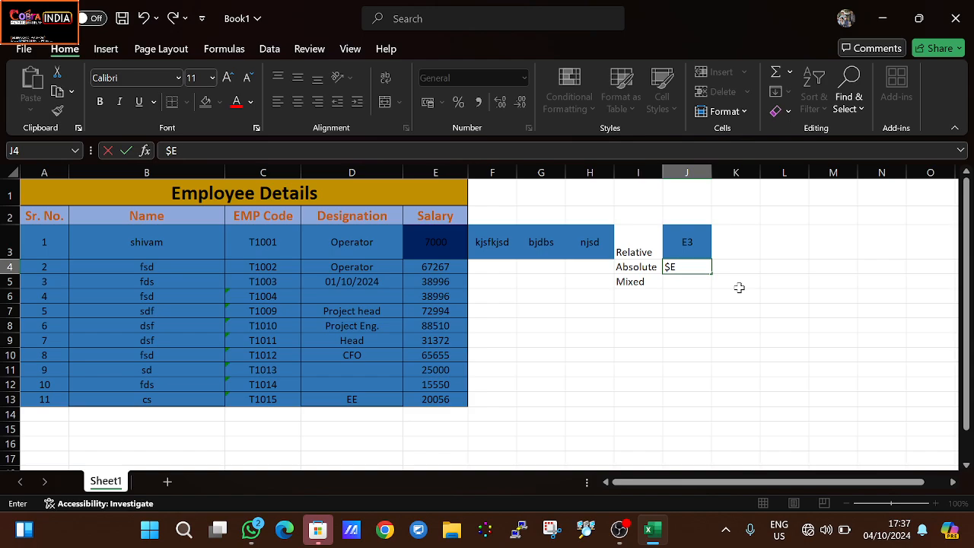
type("$4")
left_click(738, 287)
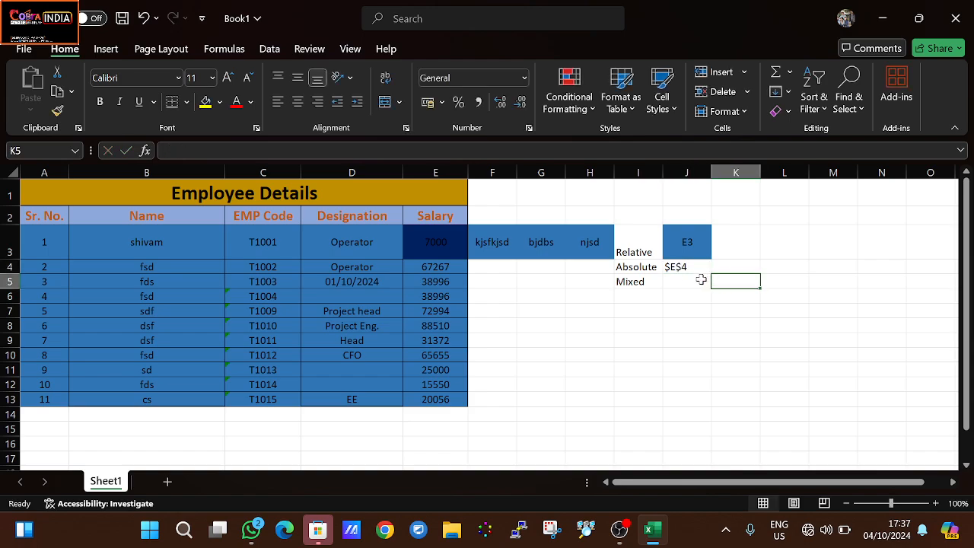
- Enter the mixed reference examples $E4 in cell J5 and E$4 in cell K5, beside the Mixed label
left_click(681, 281)
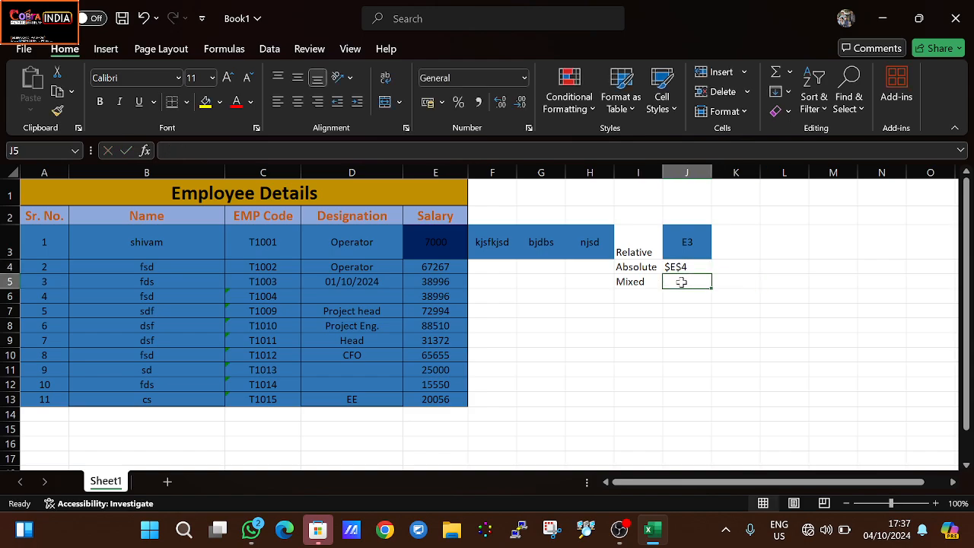
type("$E")
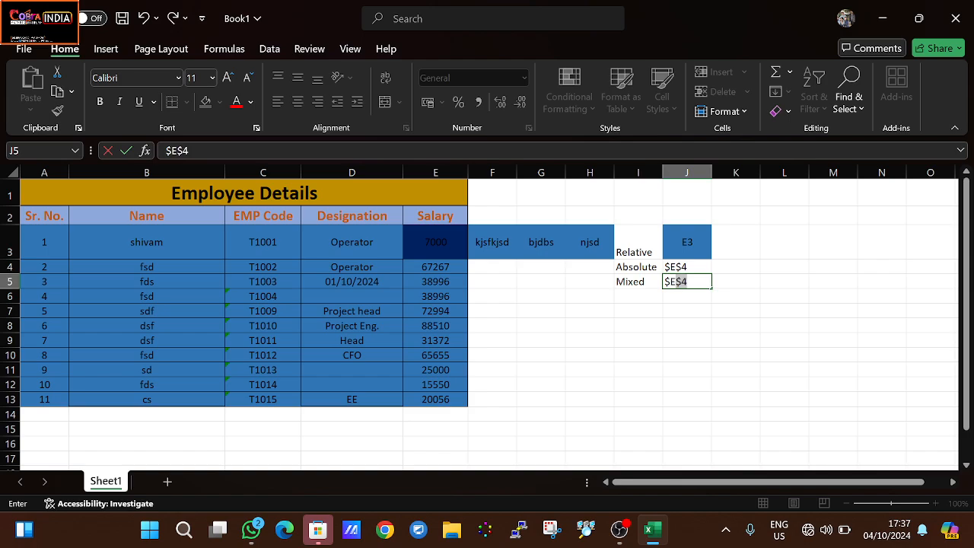
type("4")
key("Tab")
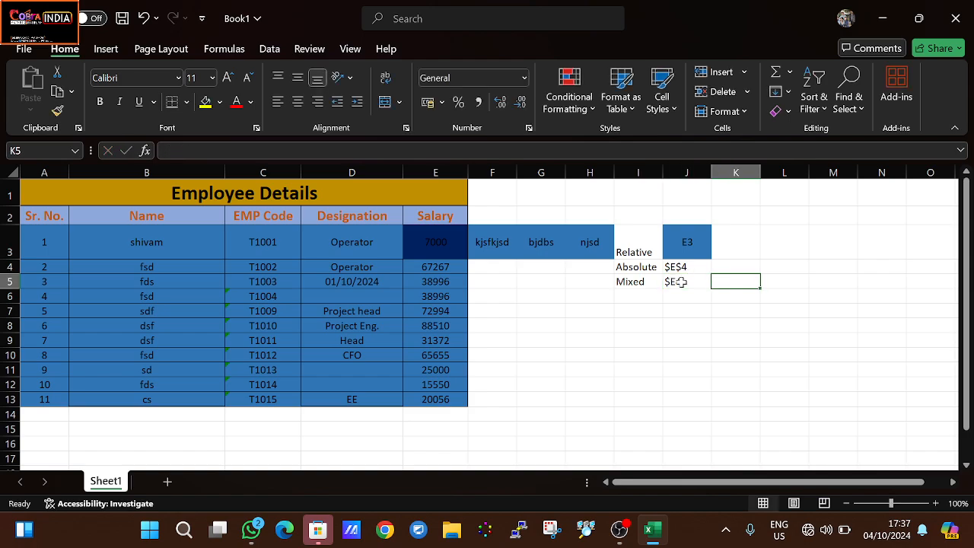
type("E")
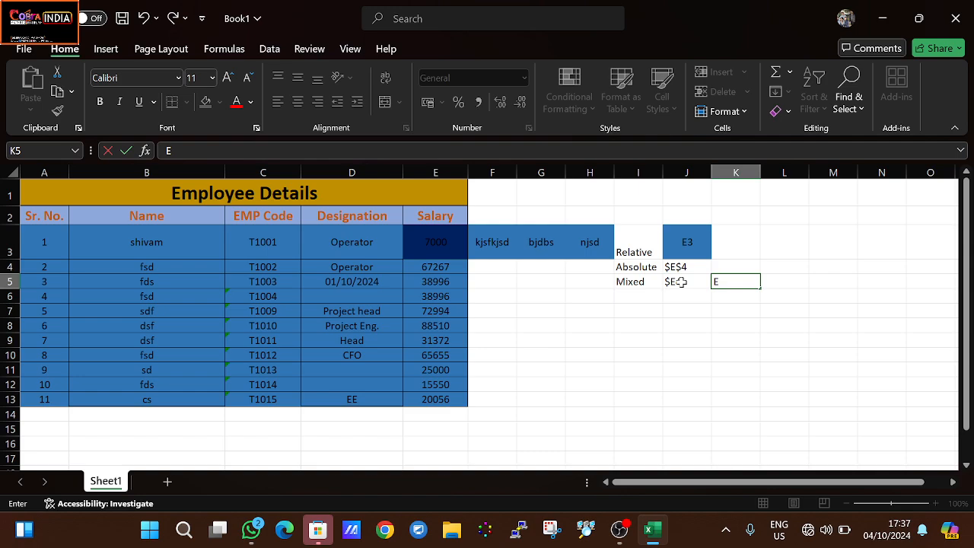
type("$4")
key("Return")
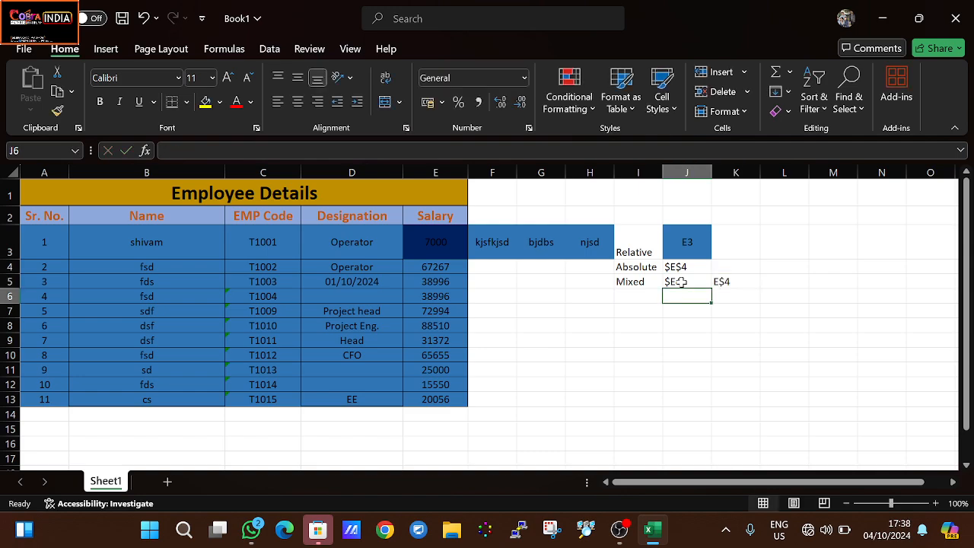
- Enter the note "Both colum and rows are changeable" in cell L3 for the Relative row
left_click(777, 250)
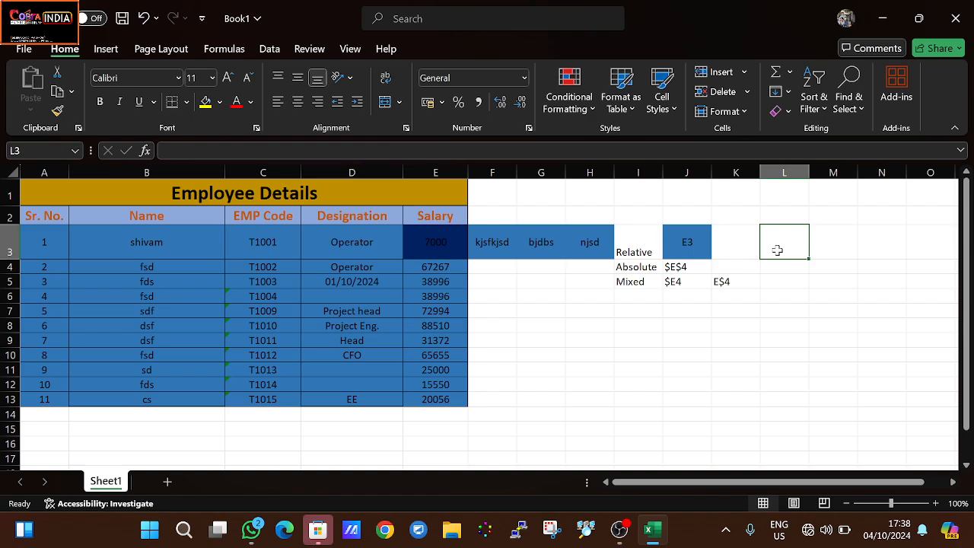
type("Bothe")
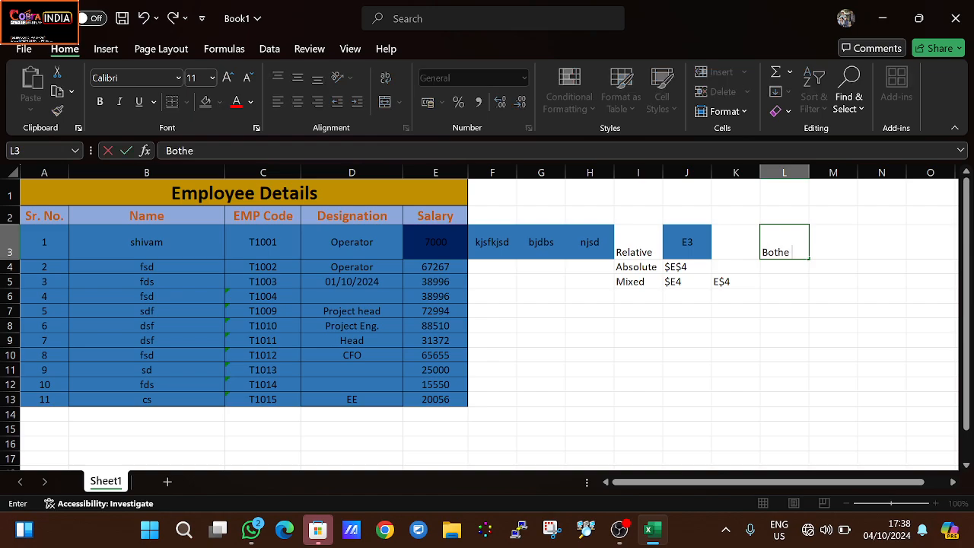
key("BackSpace")
type("colum and row")
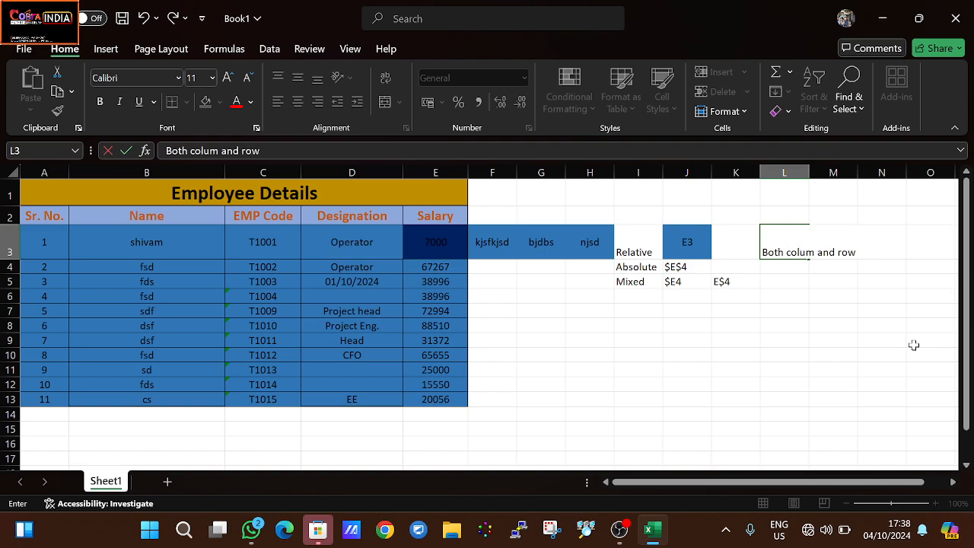
type("s are change")
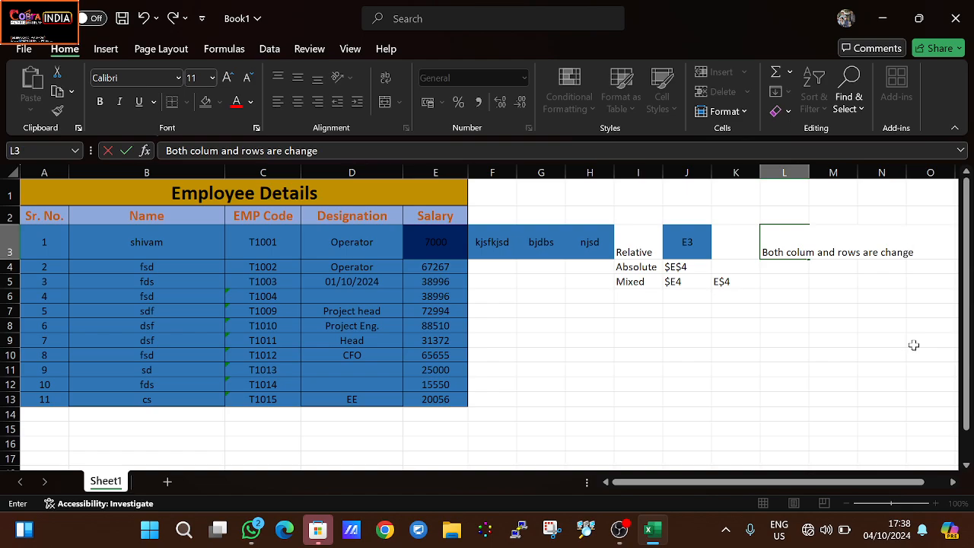
key("BackSpace")
type("eable")
key("Return")
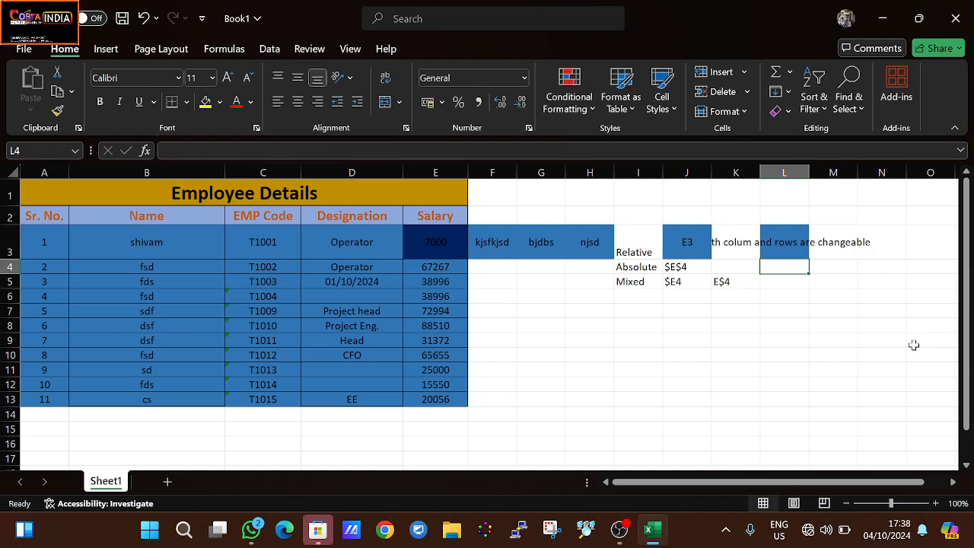
- Enter the note "both are not changeble" in cell L4 for the Absolute row
type("both colum and rows are changeable")
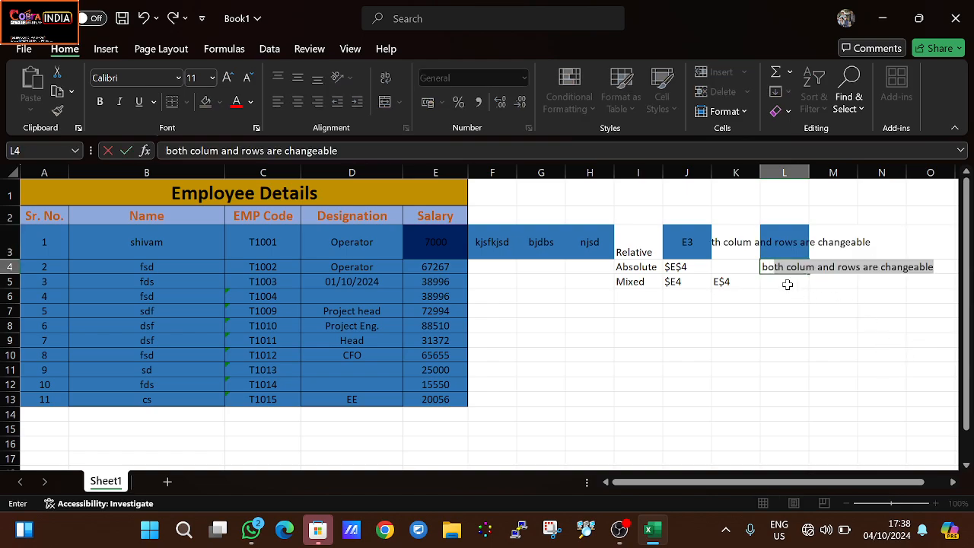
type(" are npt")
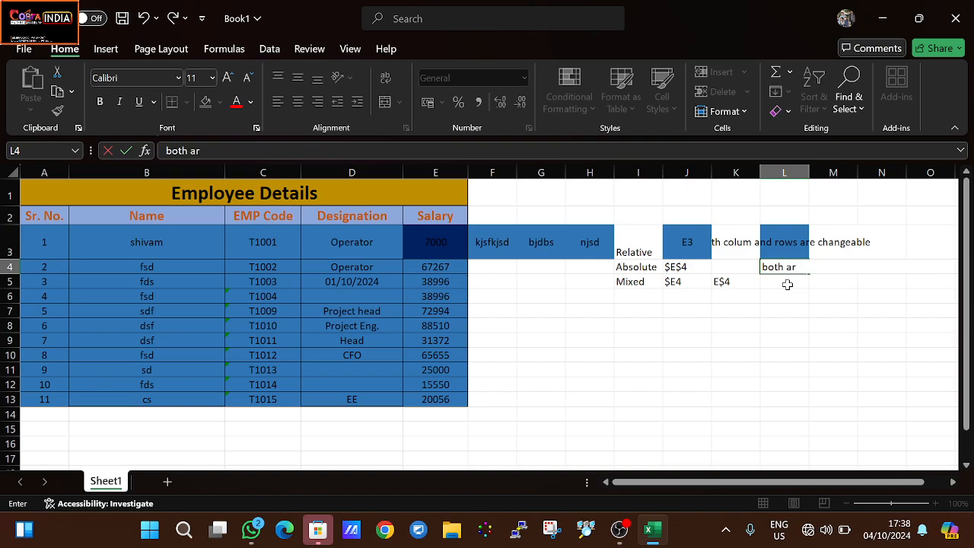
key("BackSpace")
key("BackSpace")
type("ot")
type(" changeble")
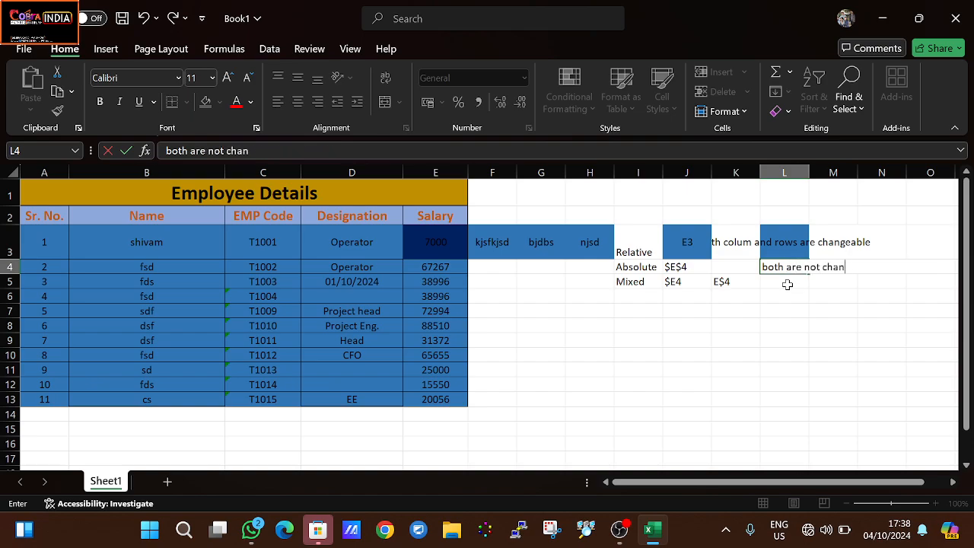
key("Return")
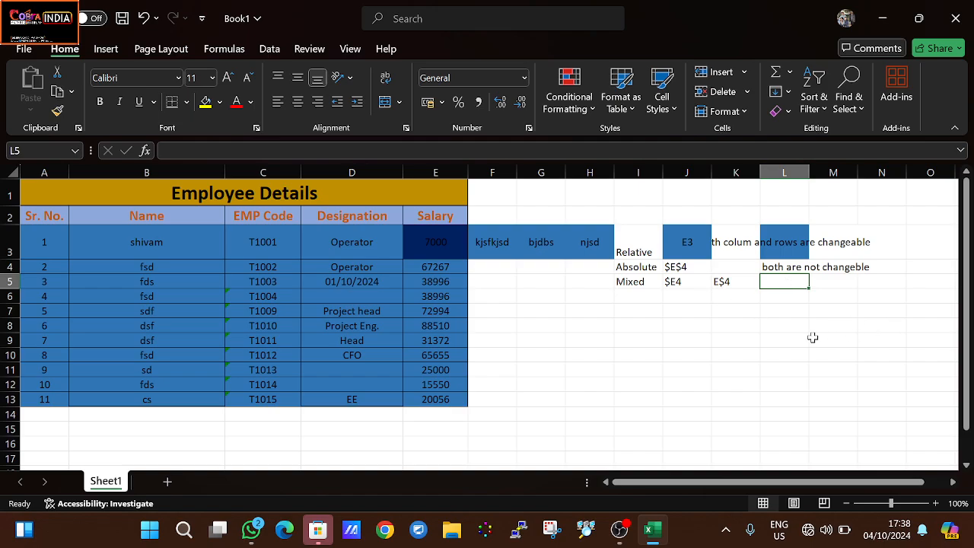
- Enter the note "fixxed any colum or row according to work" in cell L5 for the Mixed row
type("chang")
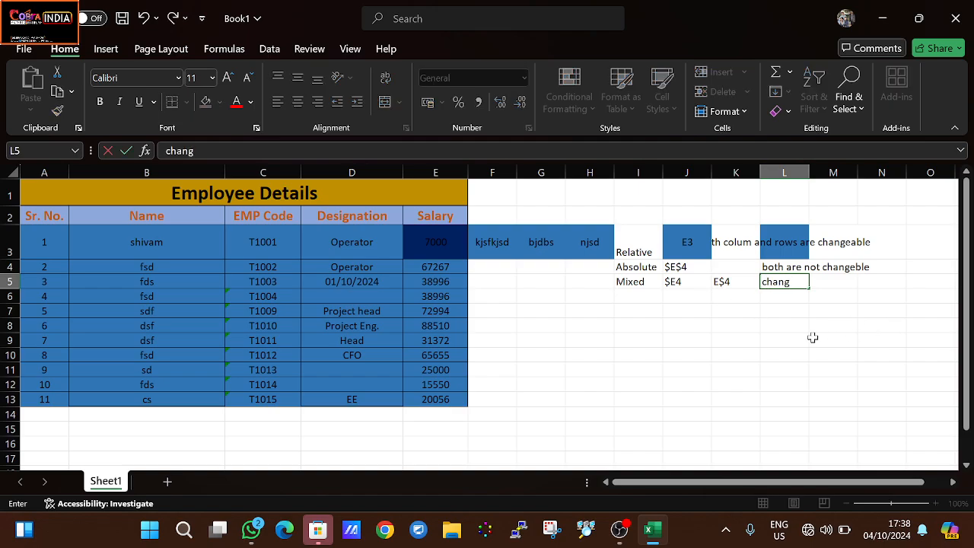
key("BackSpace")
key("BackSpace")
key("BackSpace")
key("BackSpace")
key("BackSpace")
type("fixxed any")
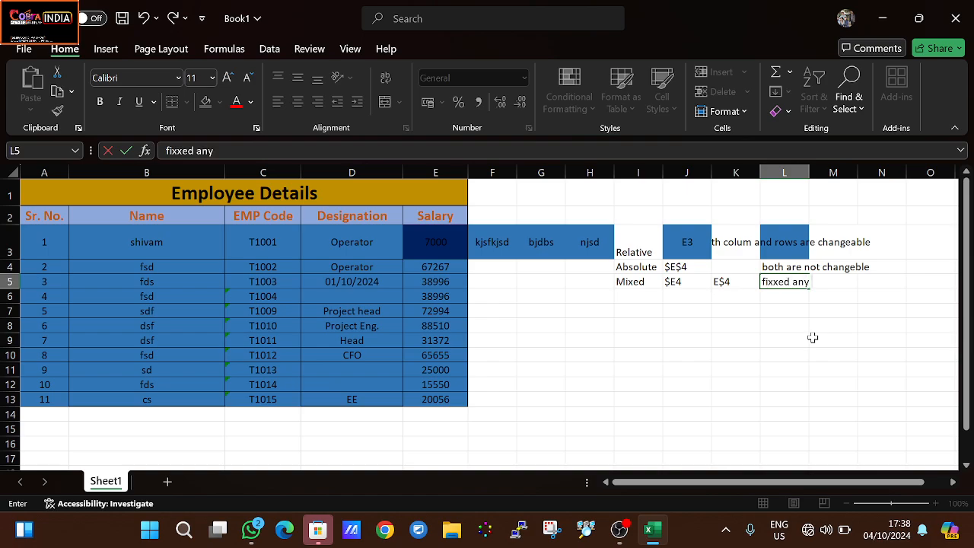
type(" colum or roen")
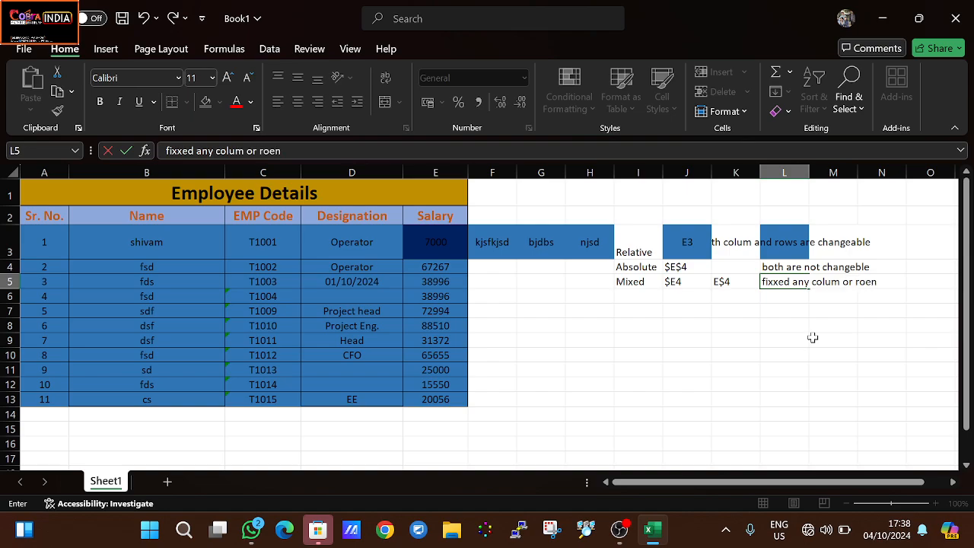
key("BackSpace")
key("BackSpace")
type("w acco")
type("rfi")
key("BackSpace")
key("BackSpace")
type("ding")
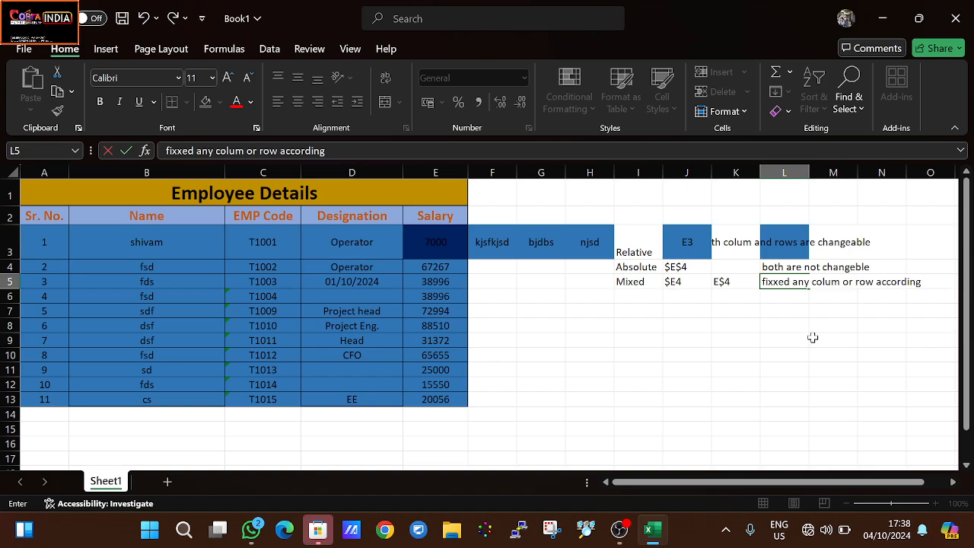
type(" to work")
key("Return")
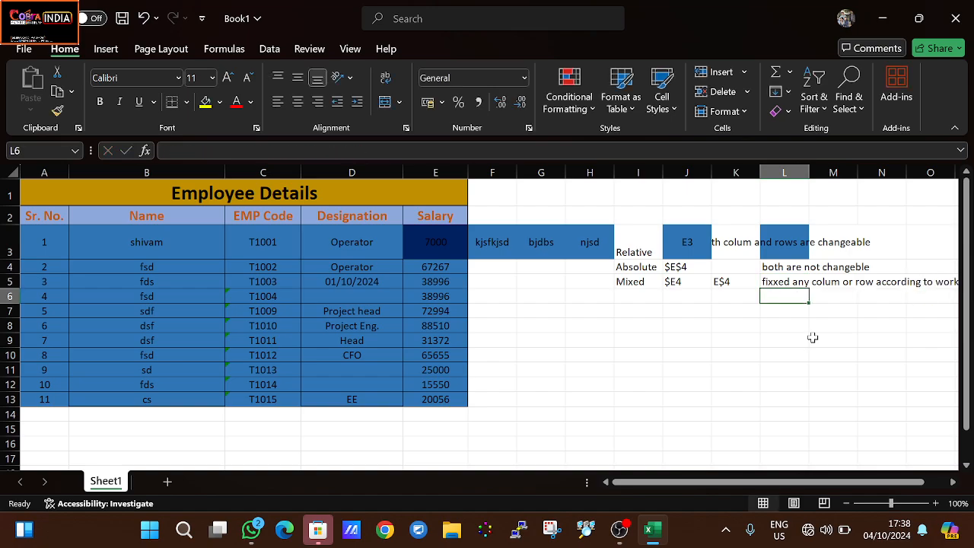
- Review the relative, absolute and mixed reference examples in J3:K5 against salary cell E3 and the labels in I3:I5
left_click(792, 280)
left_click(674, 266)
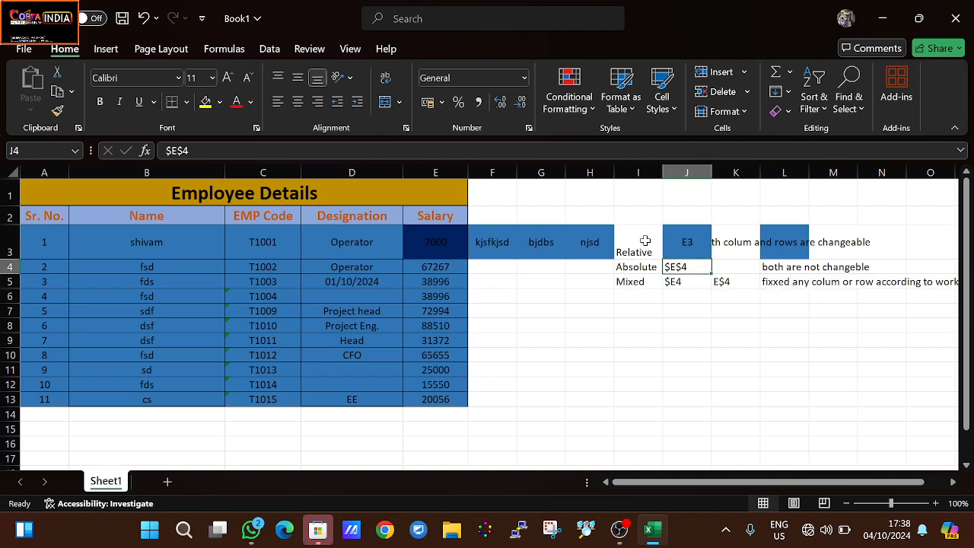
left_click(644, 239)
left_click(687, 242)
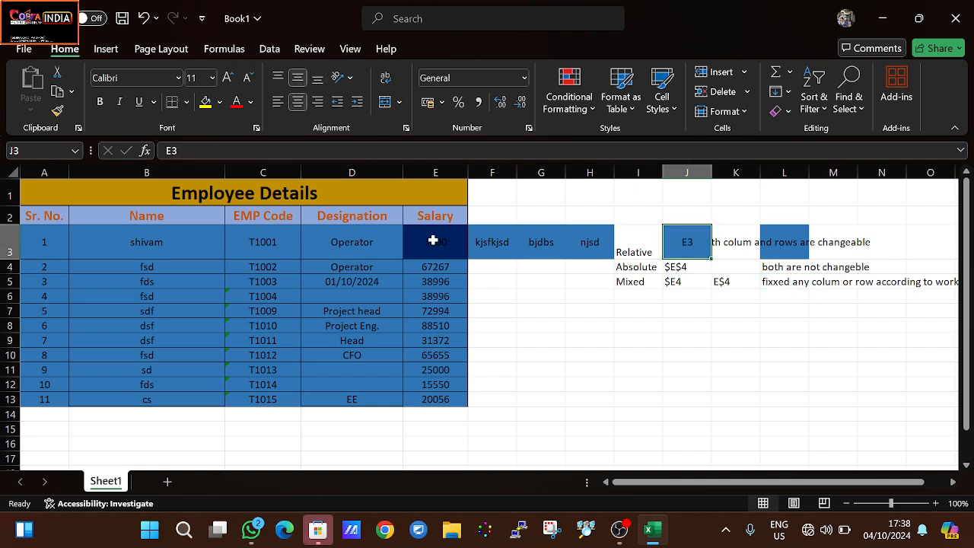
left_click(430, 237)
left_click(689, 244)
left_click(674, 267)
left_click(439, 249)
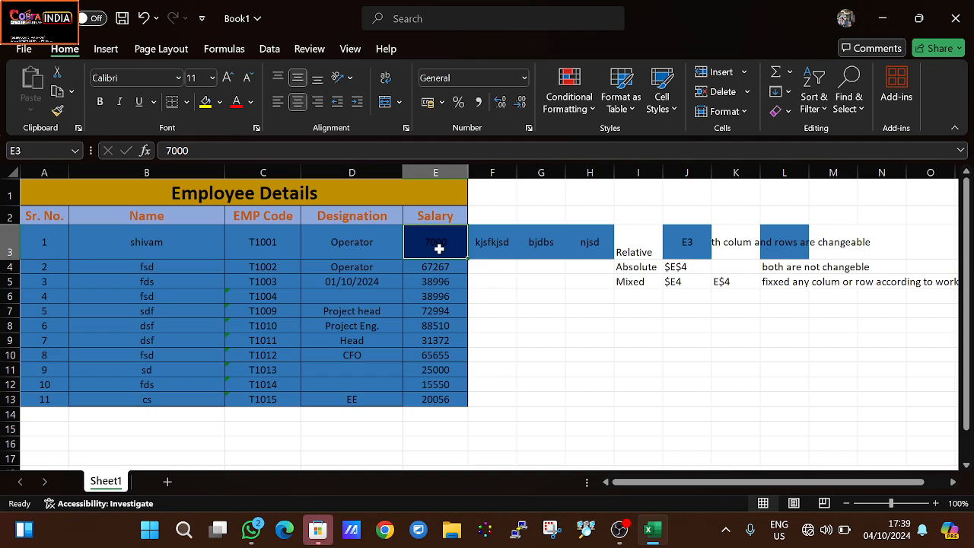
left_click_drag(684, 270, 708, 270)
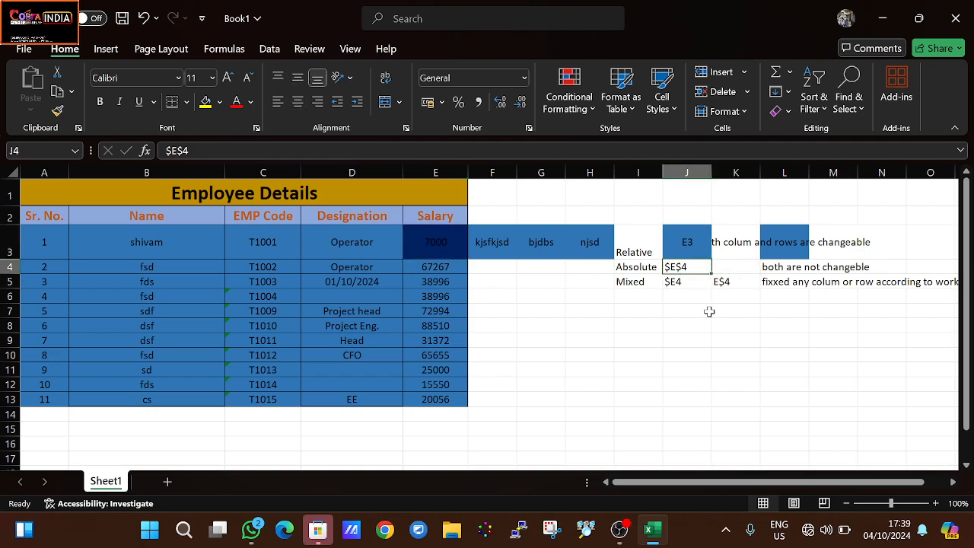
left_click(677, 283)
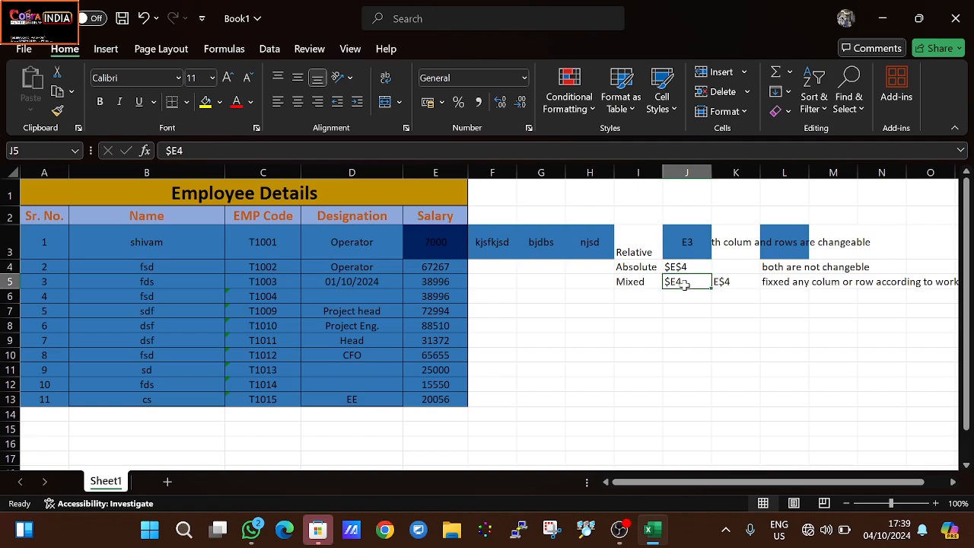
left_click(700, 371)
left_click(687, 282)
left_click_drag(687, 281, 729, 283)
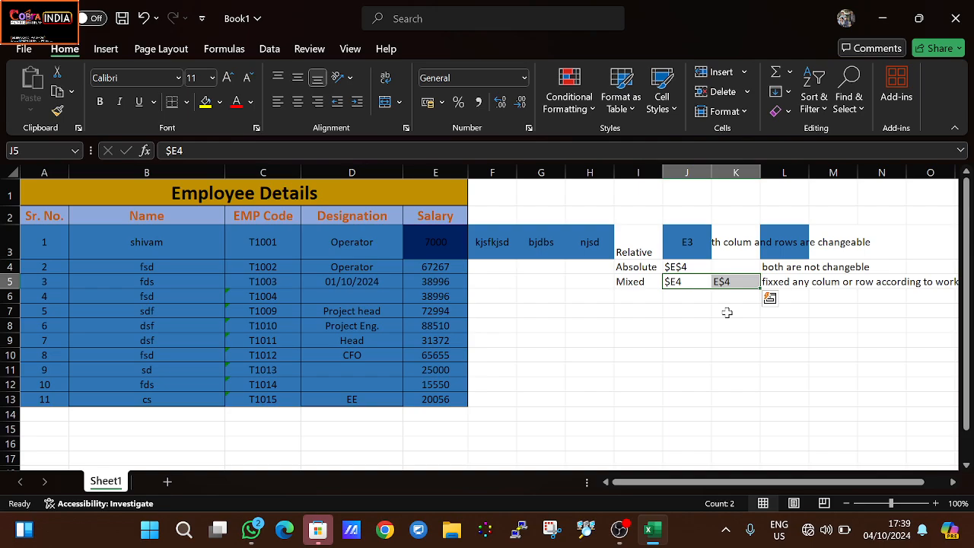
left_click_drag(676, 309, 629, 283)
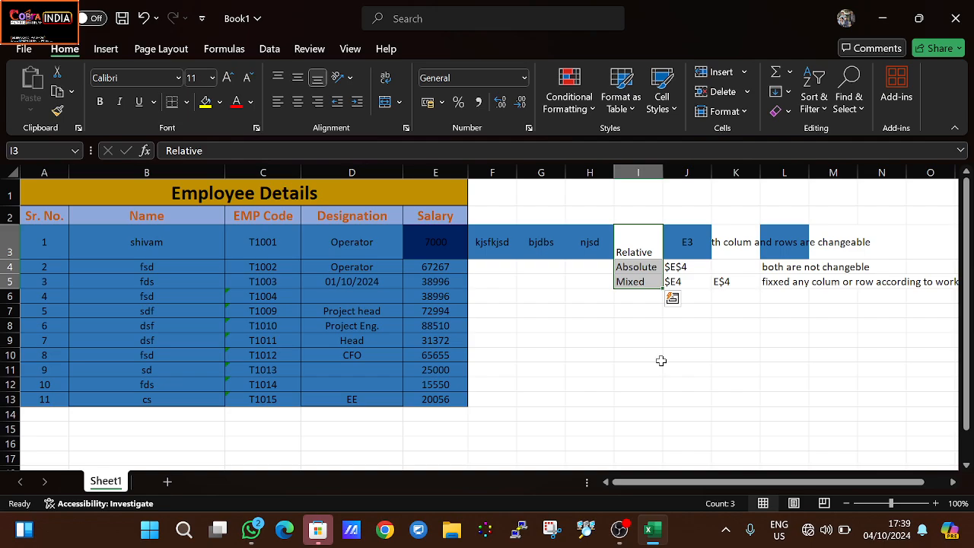
left_click(843, 536)
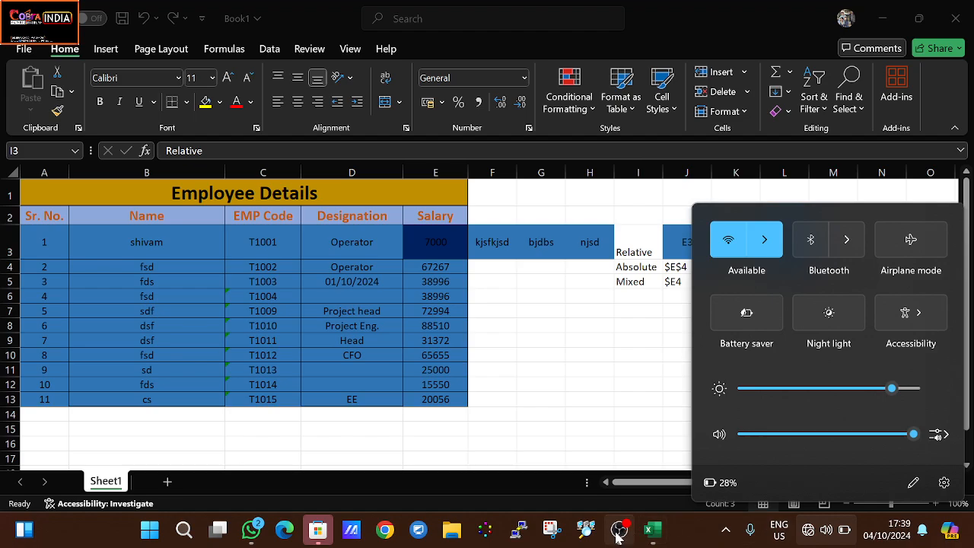